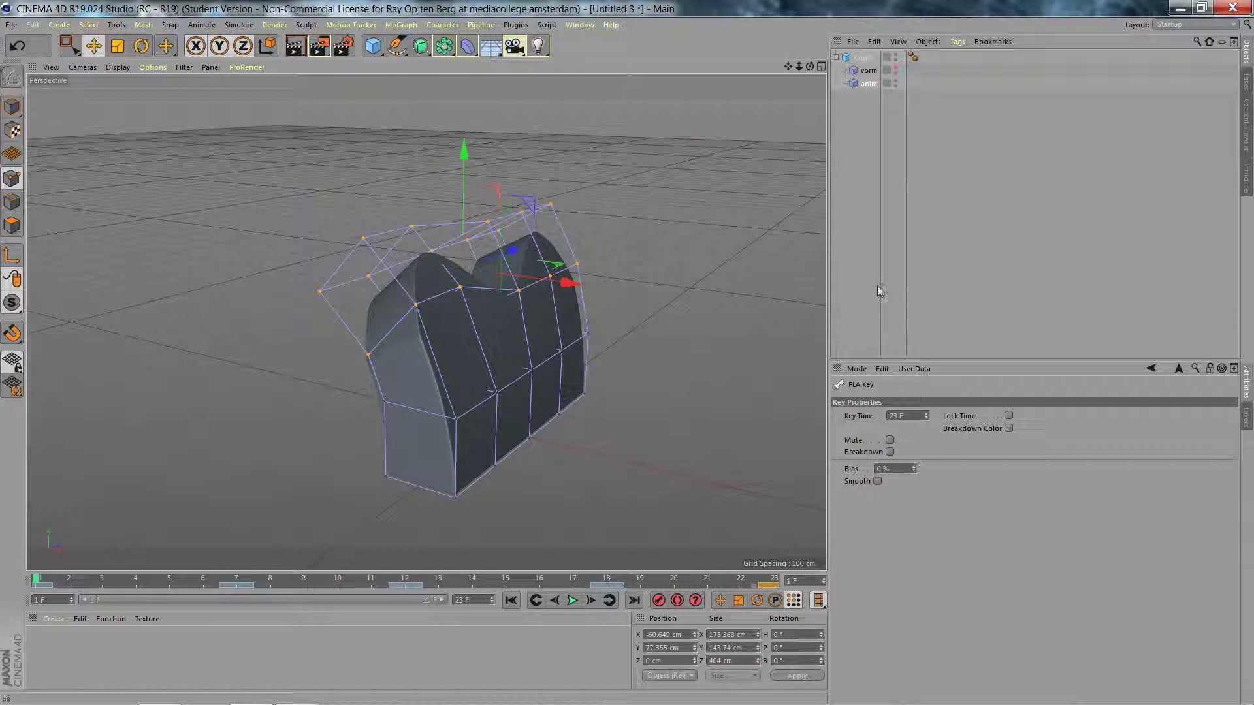
Start a new empty project, Untitled 4, with Ctrl+N
key("ctrl+n")
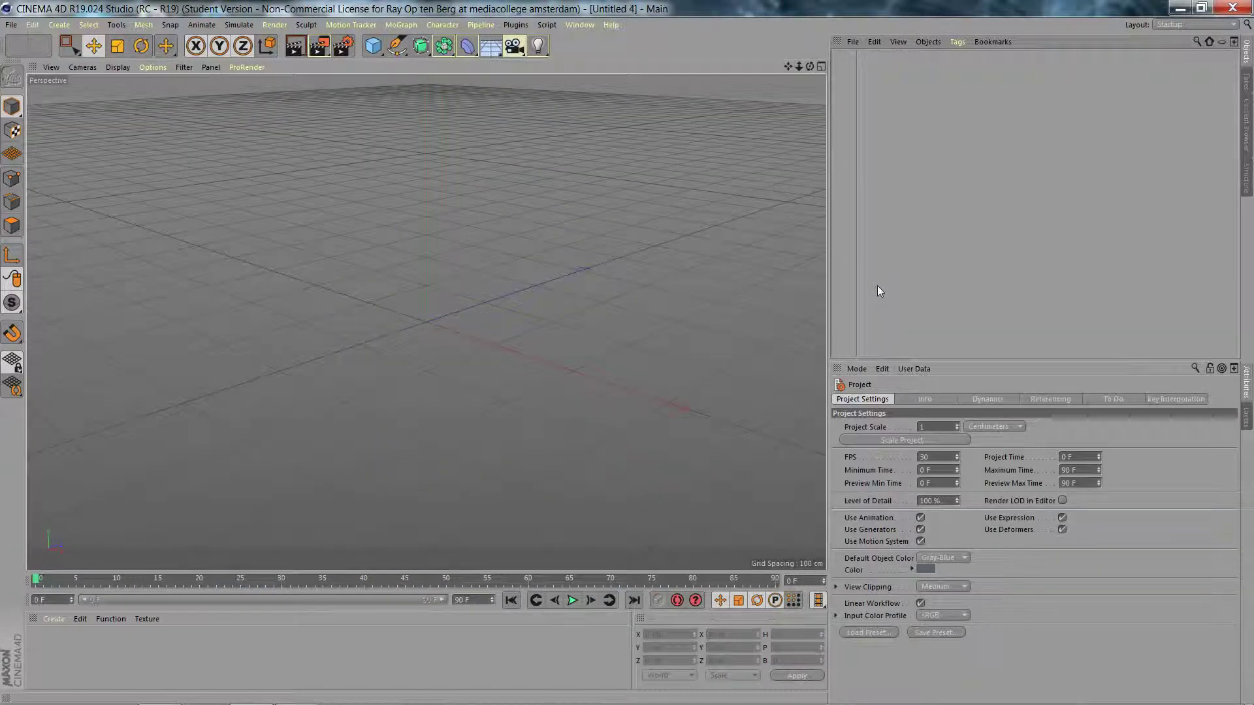
Add a default 200 cm cube and set its P.Y position to 100 cm
left_click(374, 47)
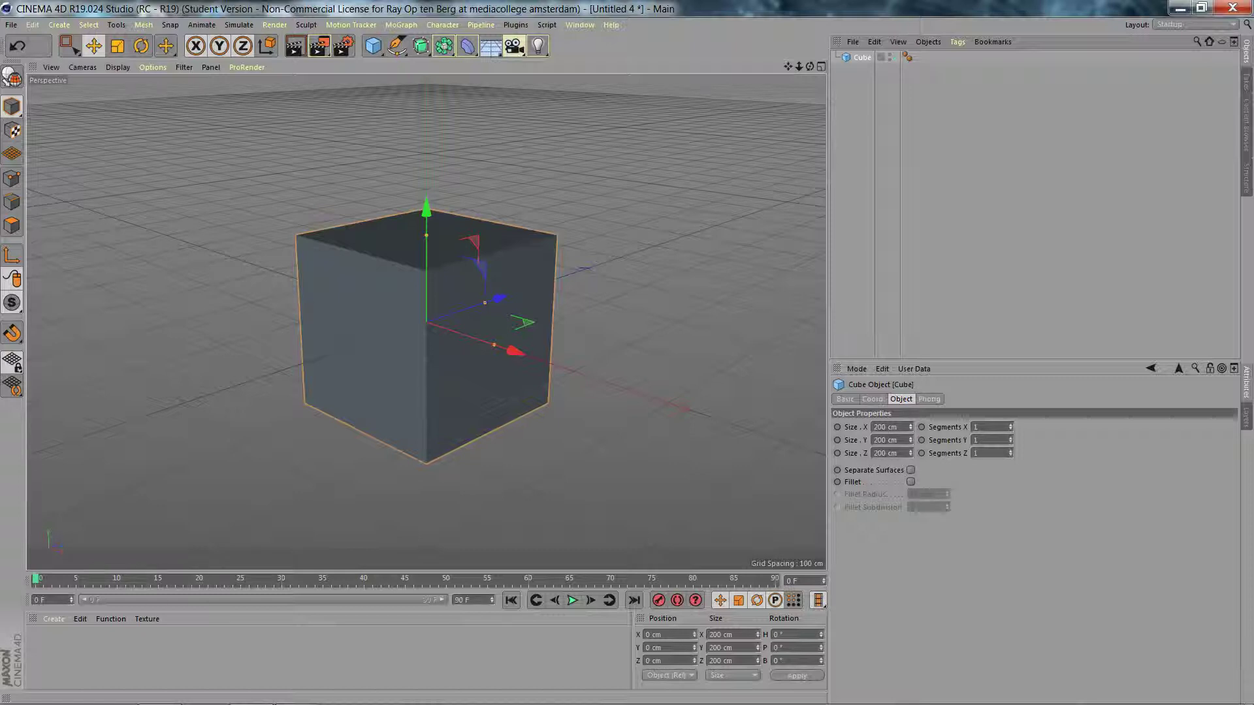
left_click(873, 399)
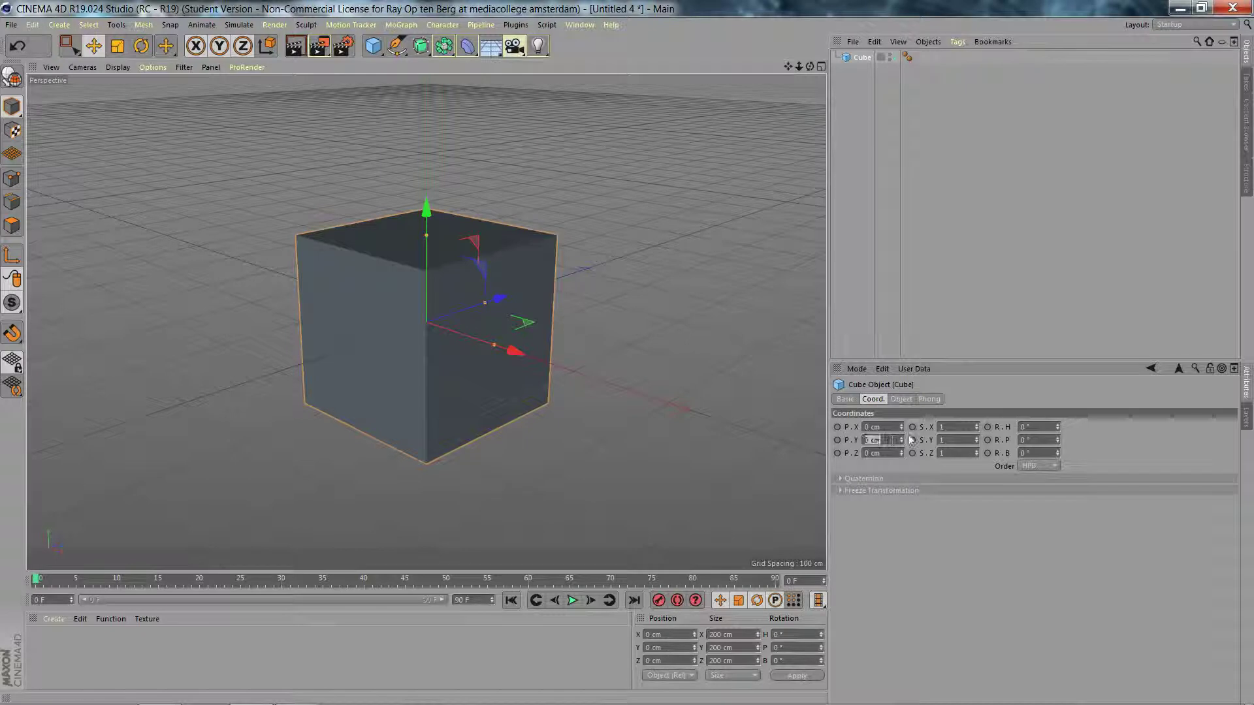
type("100")
key("Return")
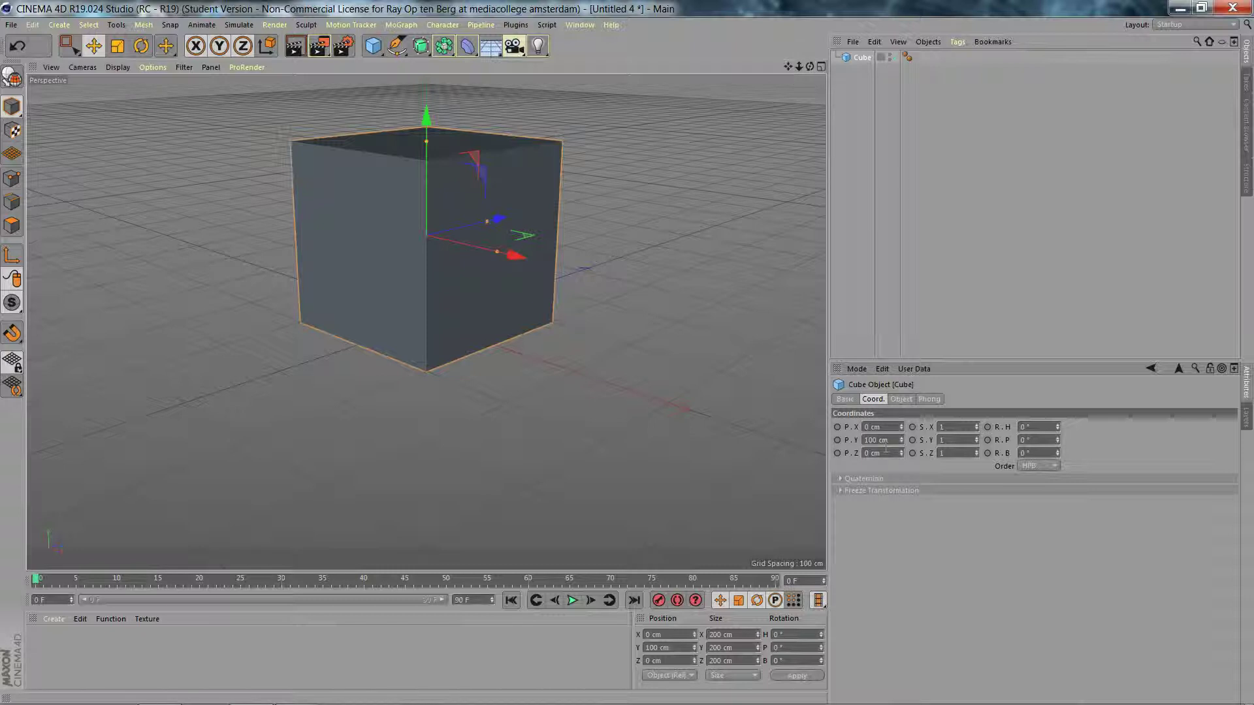
left_click(903, 399)
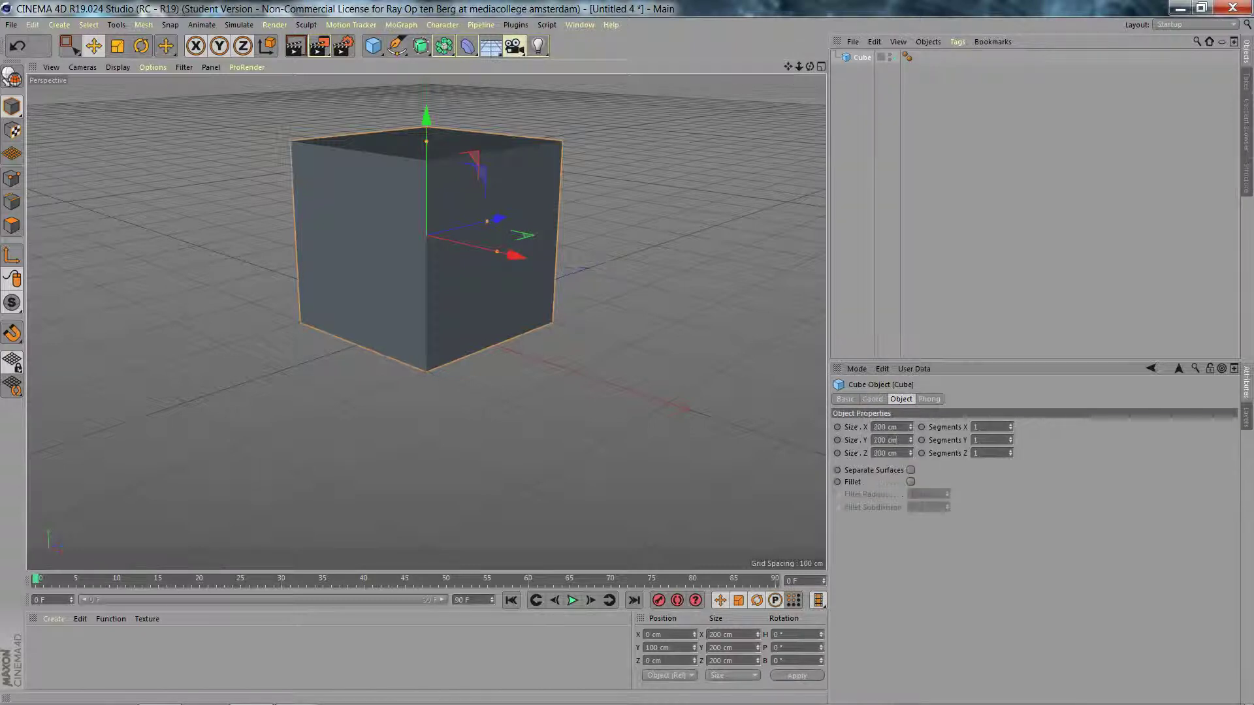
Set the cube's Size X to 100 cm and Size Z to 300 cm
double_click(883, 429)
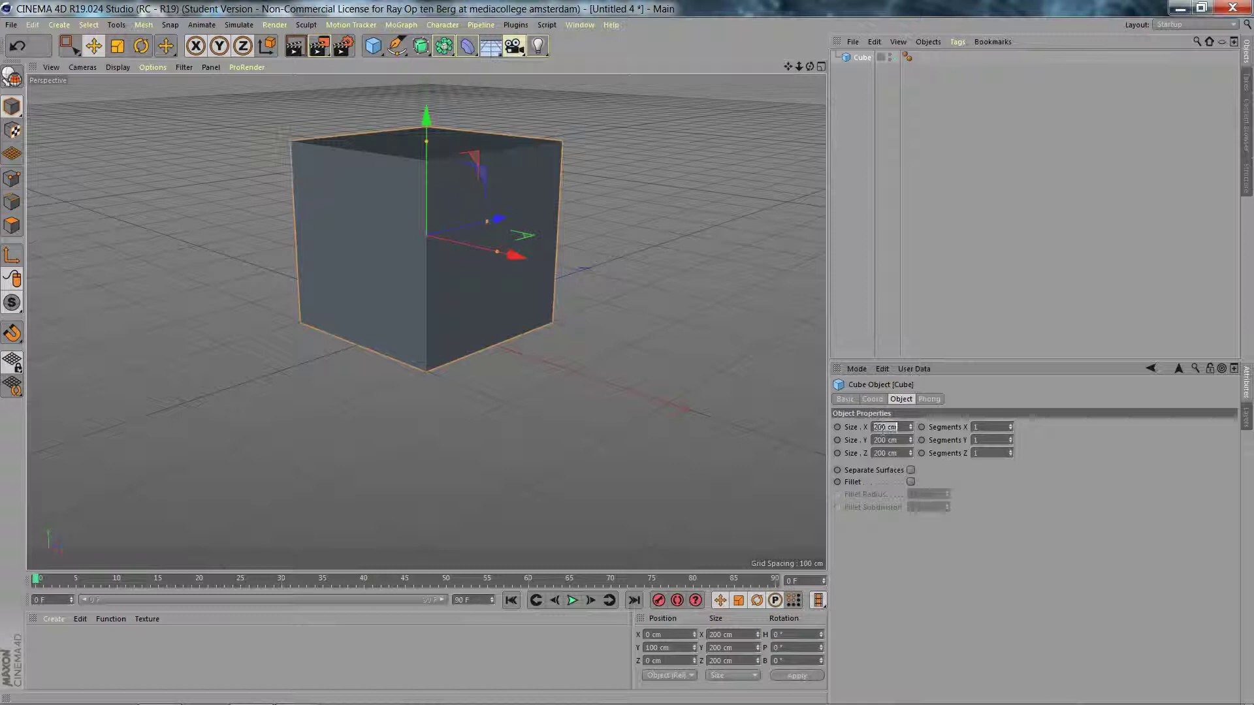
type("100")
key("Return")
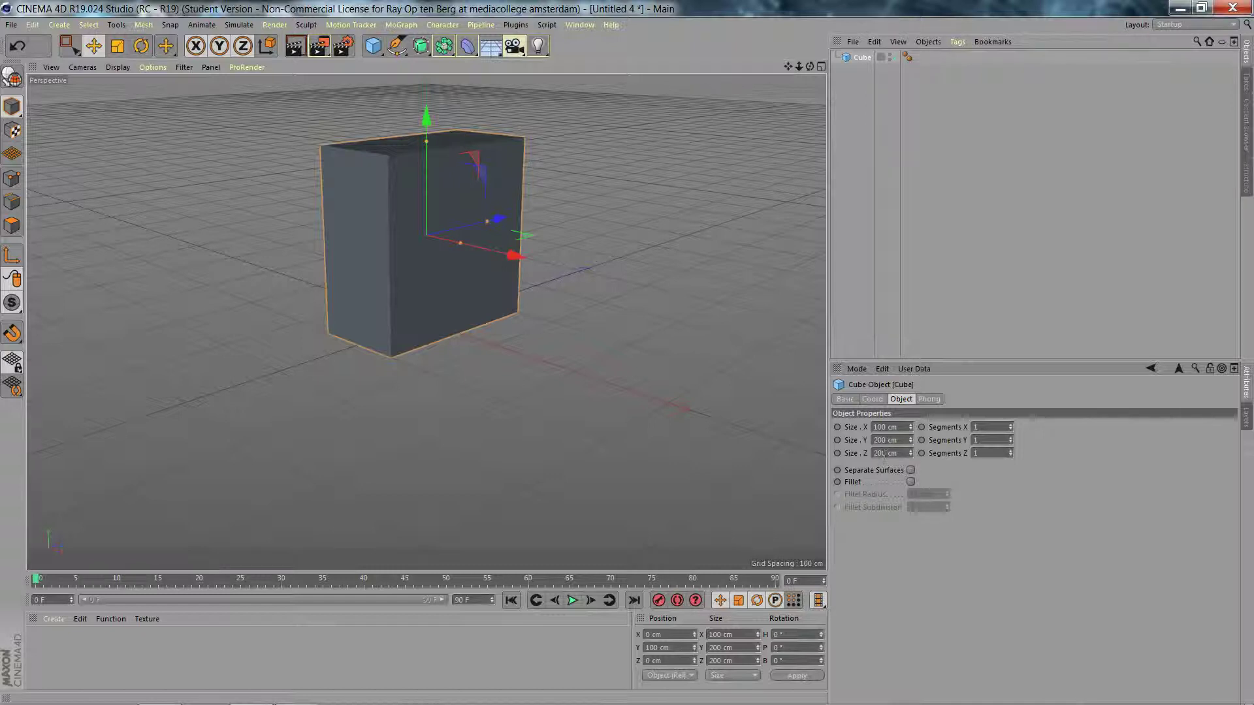
double_click(882, 453)
type("300")
key("Return")
Give the cube 2 segments in Y and switch to Gouraud Shading (Lines)
double_click(986, 453)
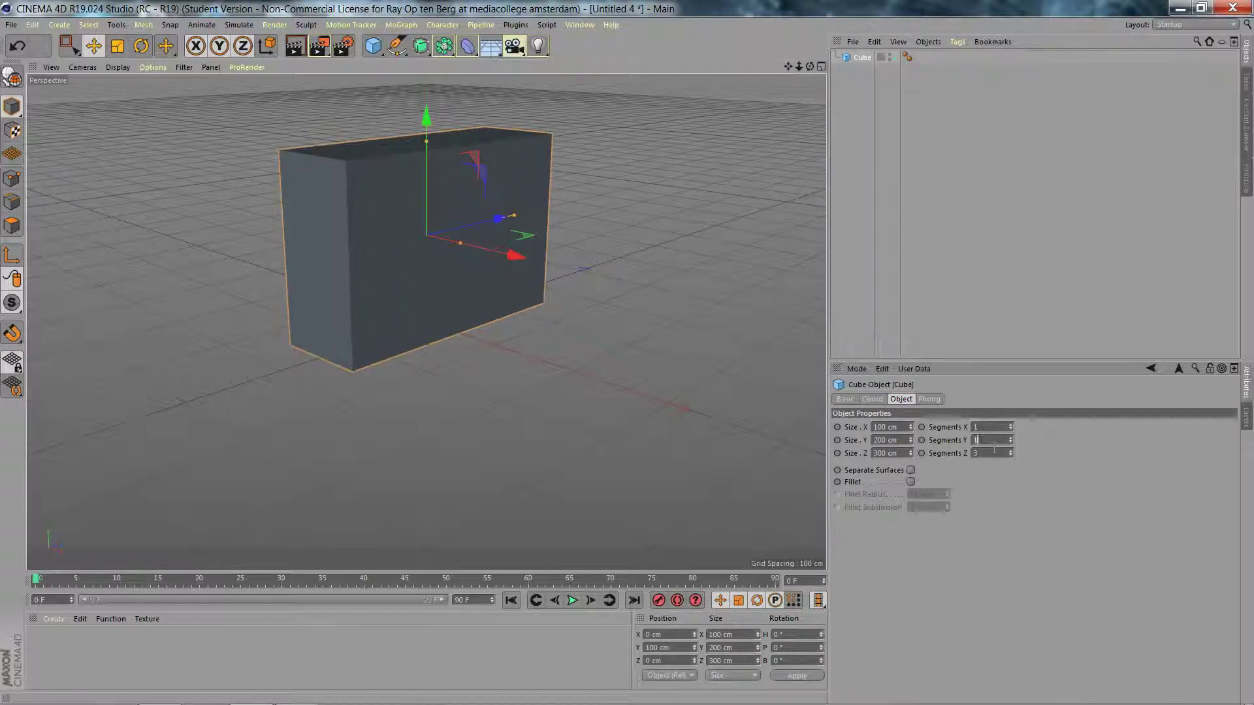
type("2")
key("Return")
key("Return")
left_click(119, 66)
left_click(149, 99)
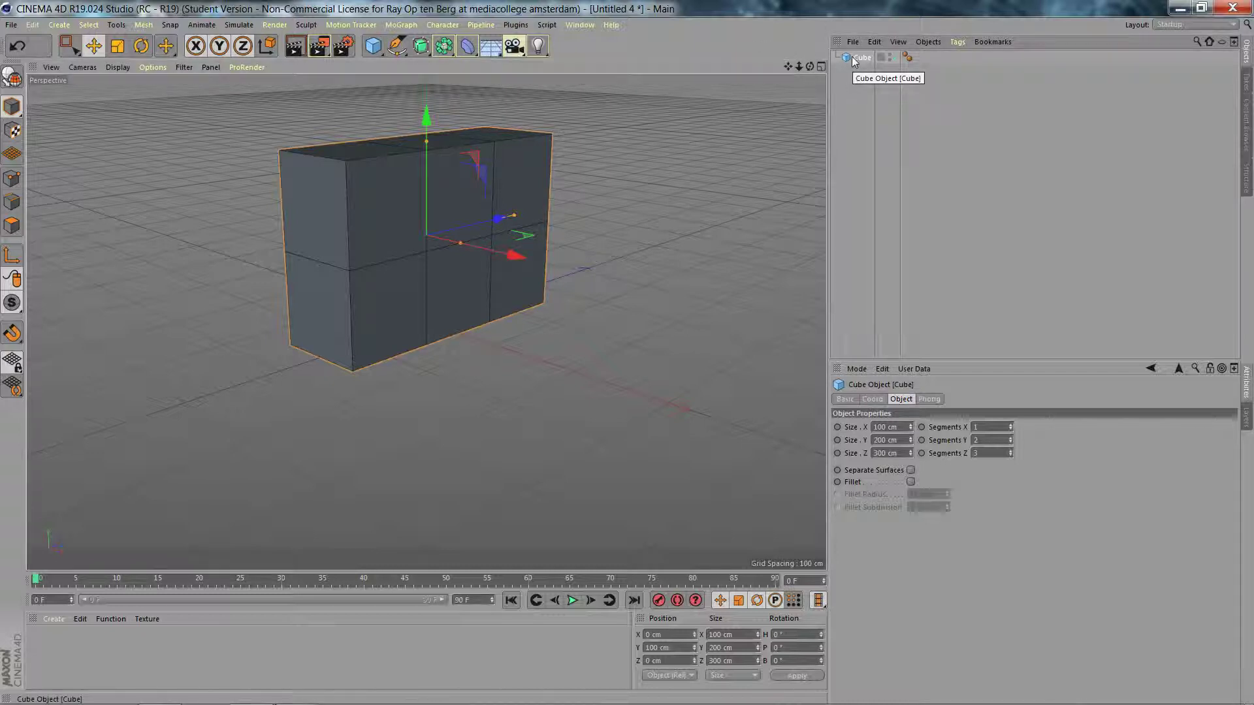
Make the cube editable and angle the view to see its top
key("c")
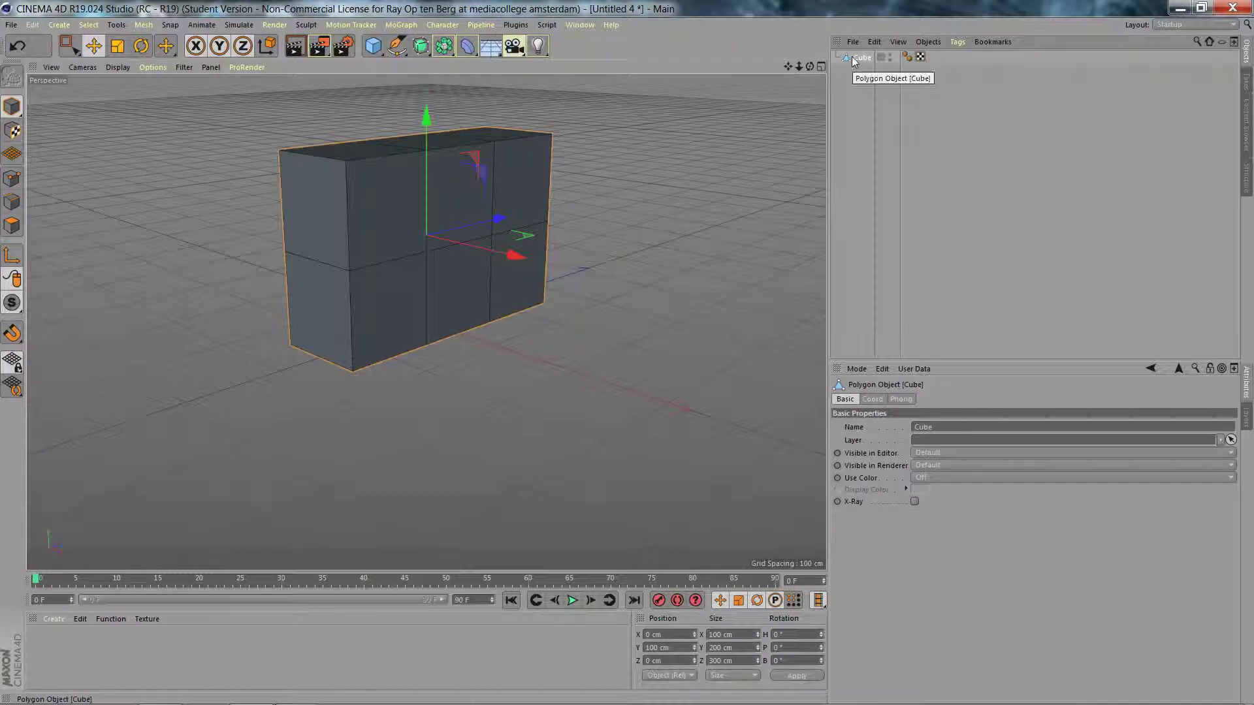
left_click_drag(790, 68, 819, 140)
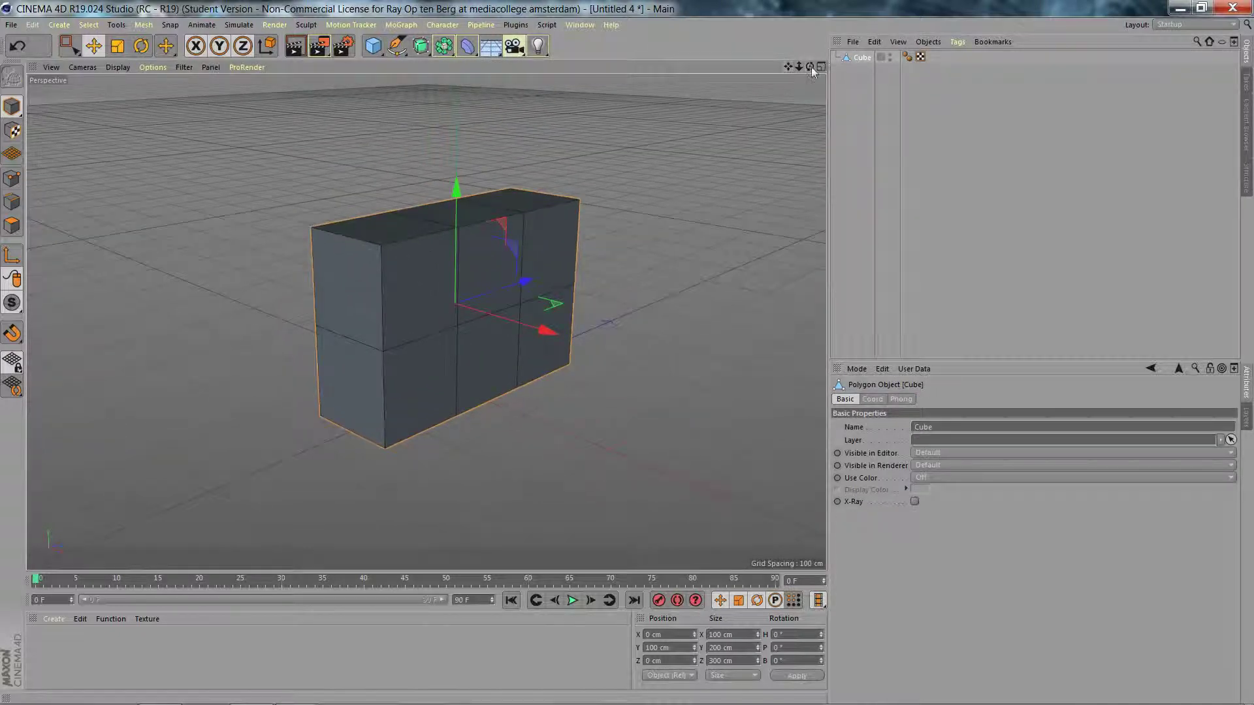
mouse_move(810, 67)
left_mouse_down()
mouse_move(771, 72)
mouse_move(812, 66)
left_mouse_up()
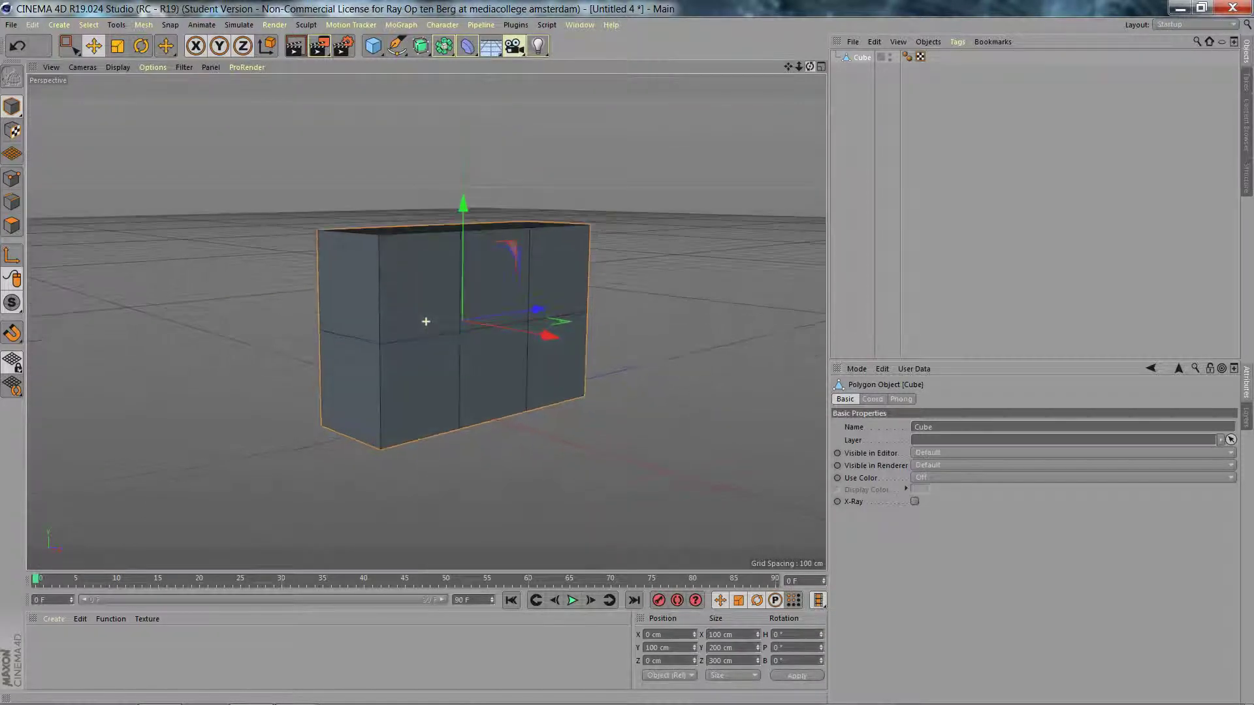
left_click_drag(787, 66, 776, 107)
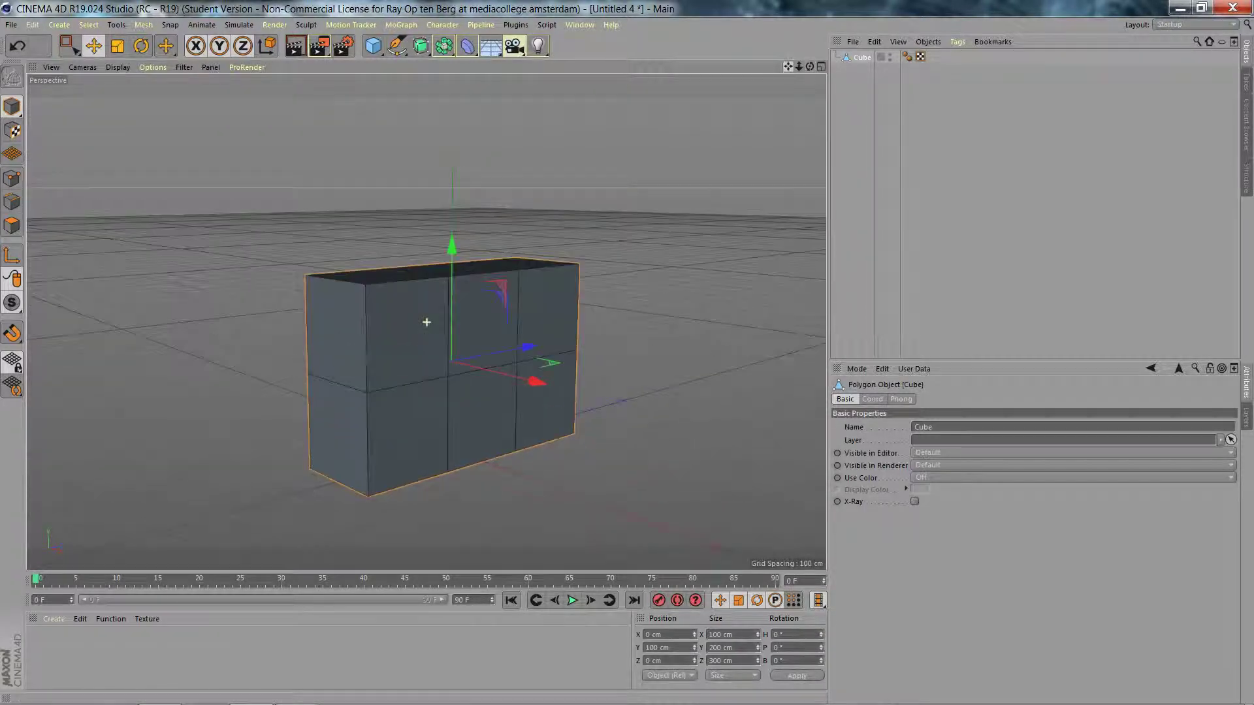
left_click_drag(810, 66, 614, 170)
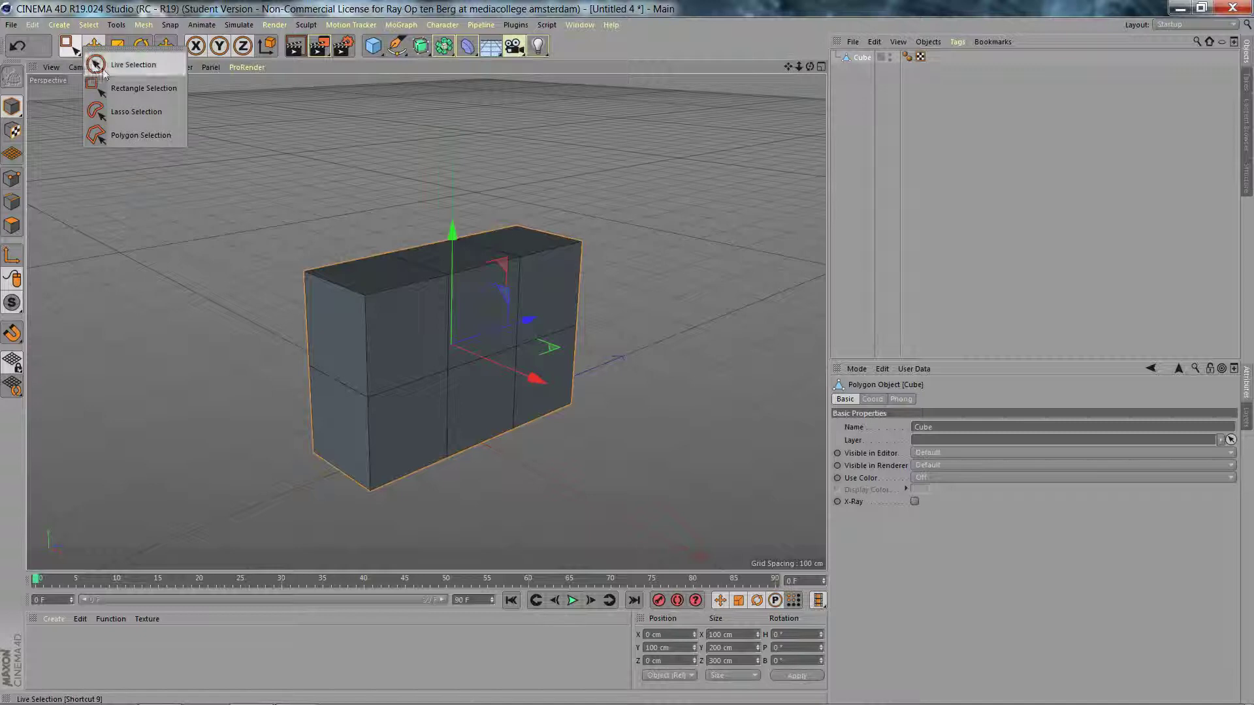
Lower the block's top faces about 45 cm using Live Selection in Polygon mode
left_click_drag(68, 47, 92, 65)
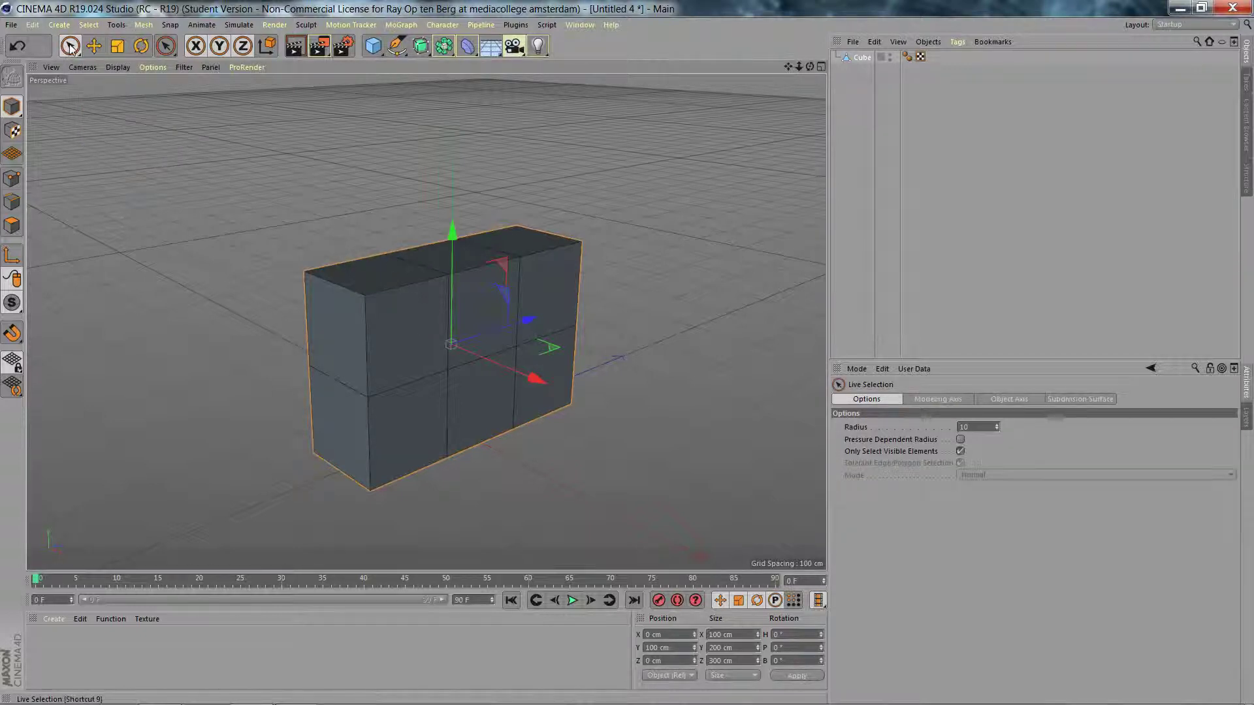
left_click(12, 225)
left_click_drag(393, 270, 492, 243)
left_click_drag(451, 134, 452, 183)
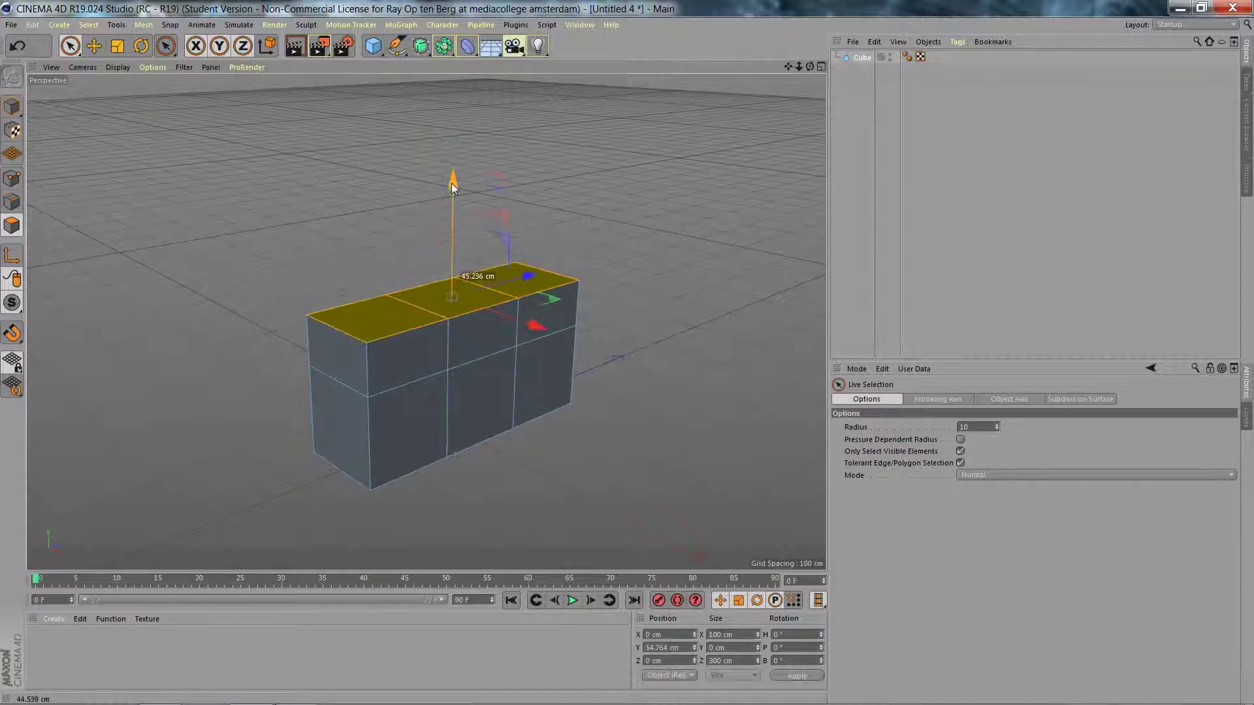
Extrude the two outer top faces 77.4 cm upward into twin lobes
left_click(377, 316)
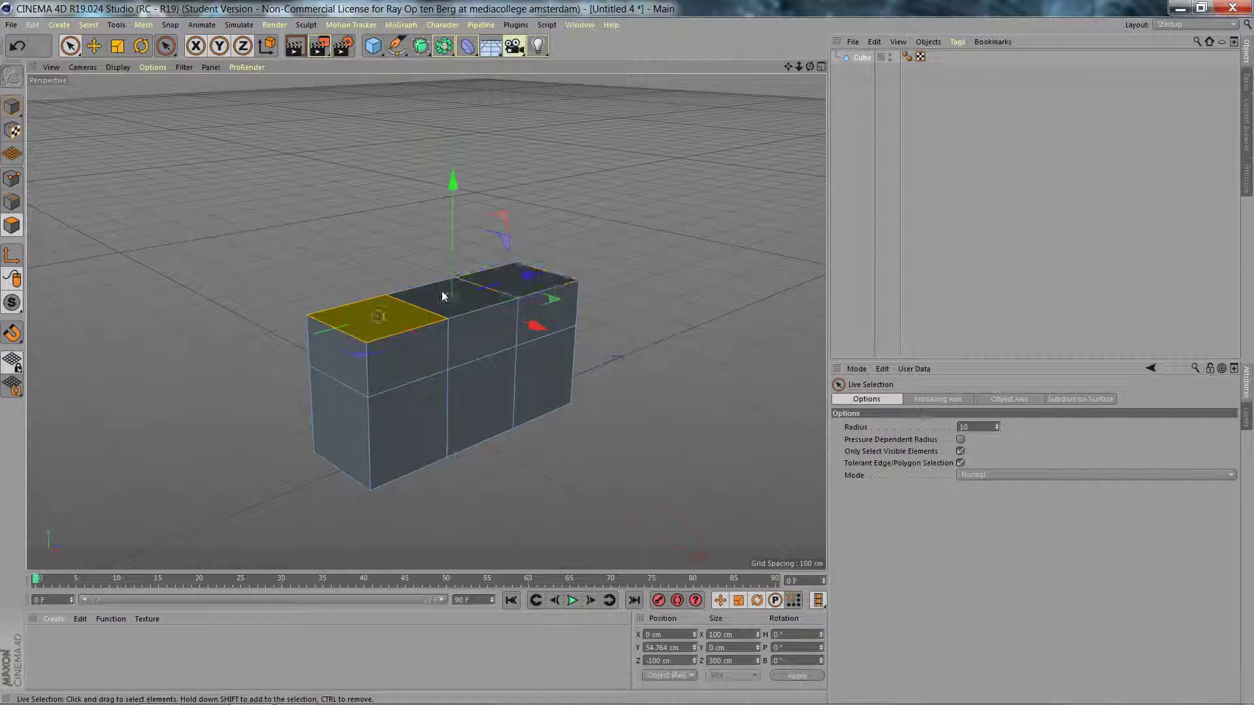
left_click(526, 275, "shift")
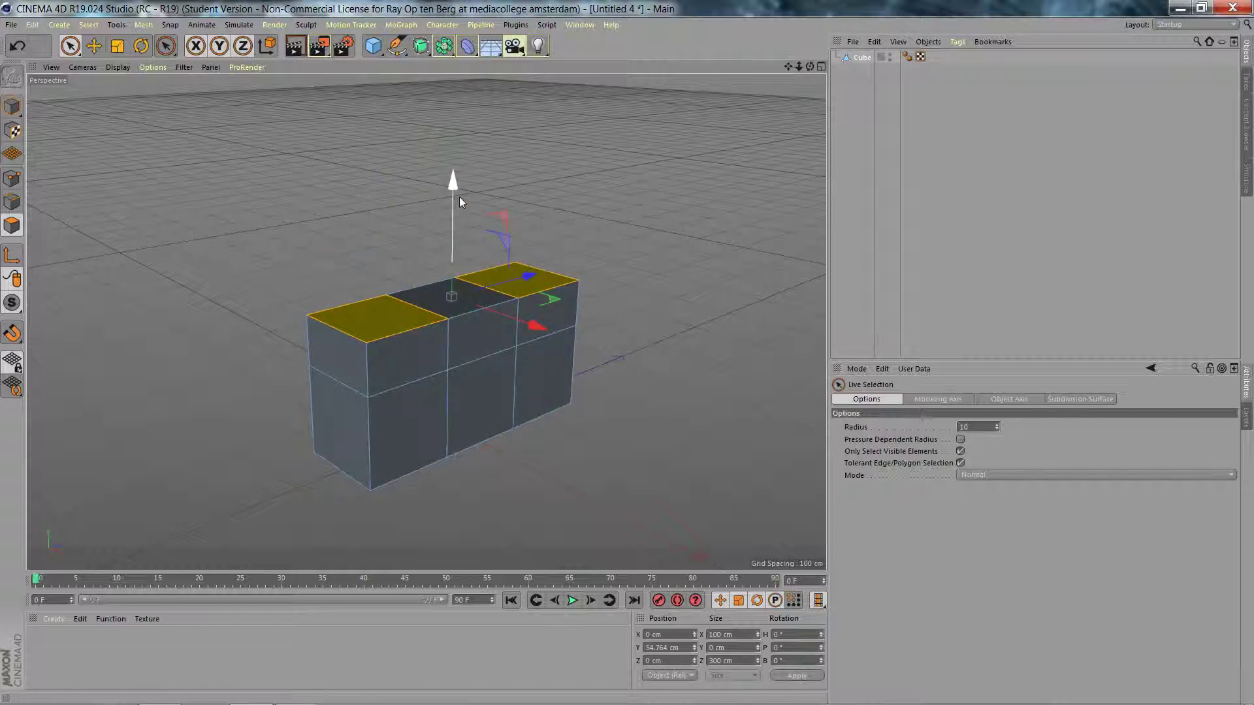
key("d")
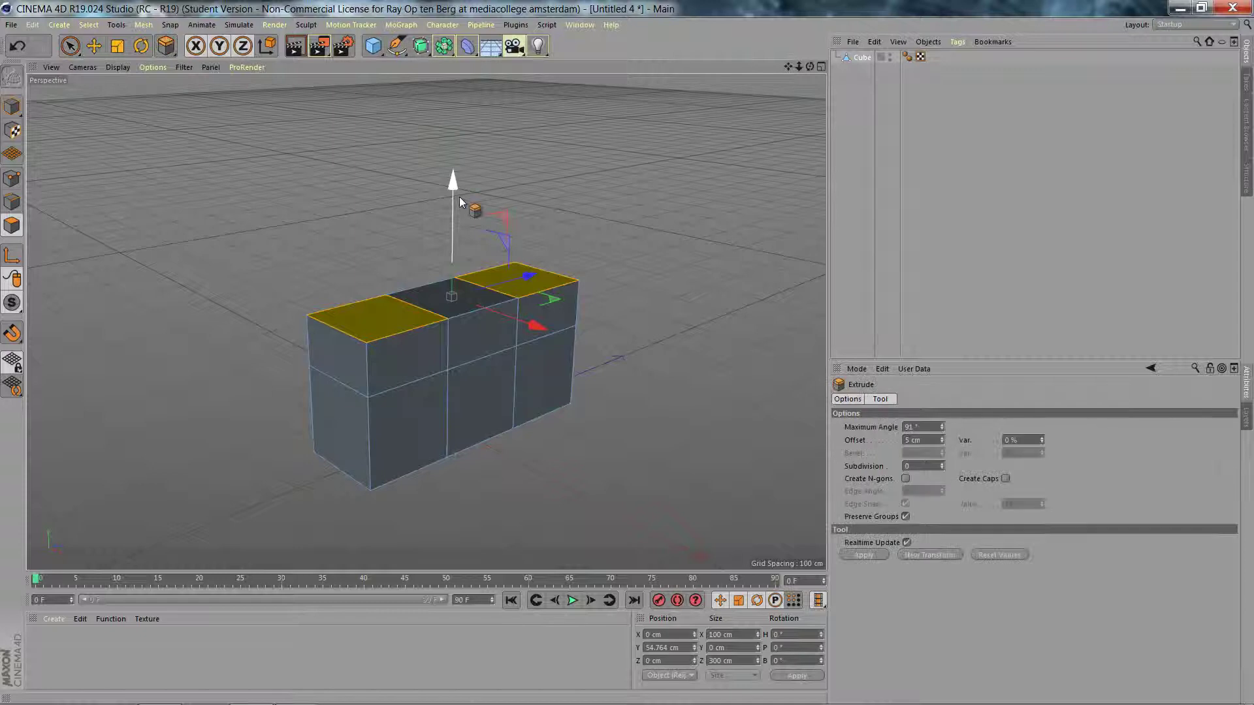
mouse_move(516, 222)
left_mouse_down()
mouse_move(584, 222)
mouse_move(533, 210)
left_mouse_up()
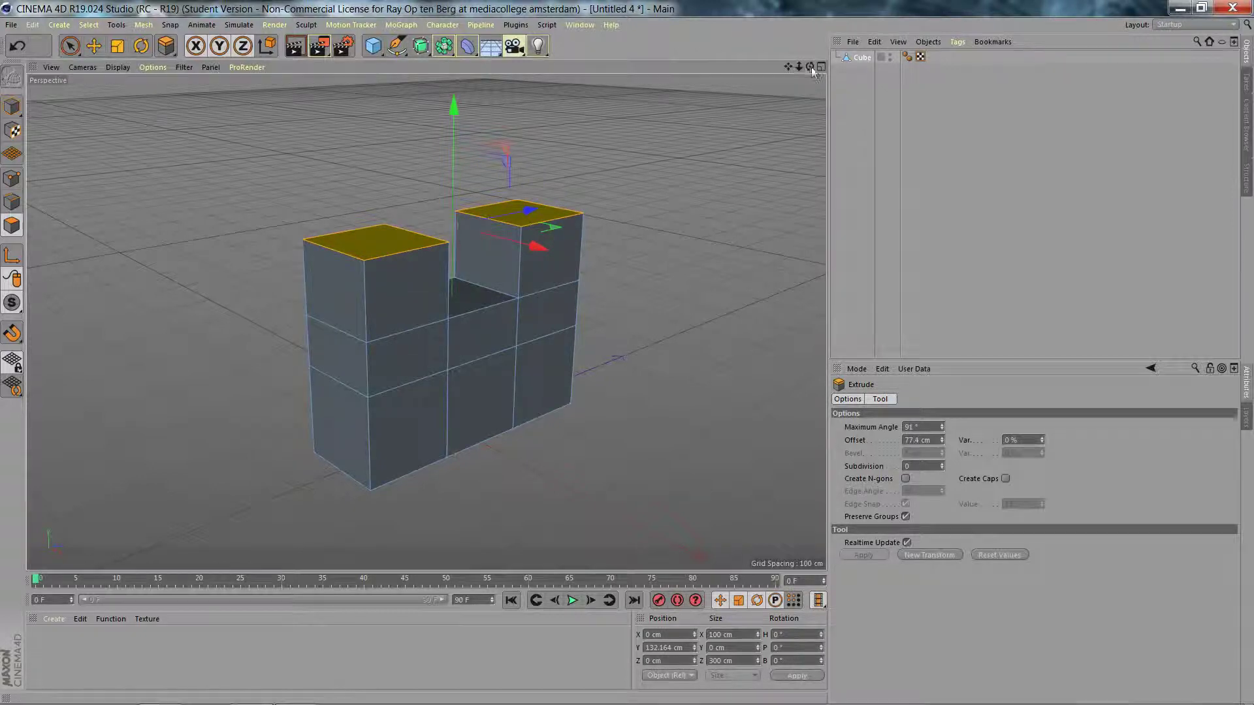
left_click_drag(722, 183, 426, 321, "alt")
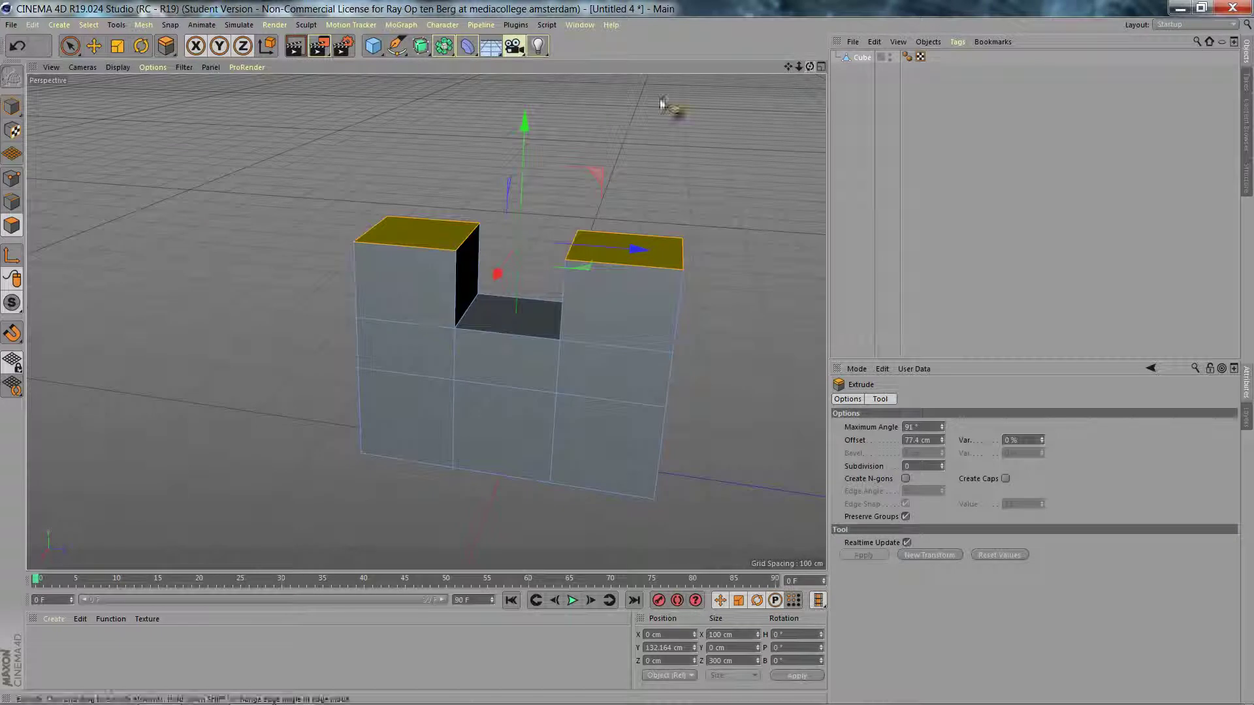
left_click_drag(422, 50, 497, 59)
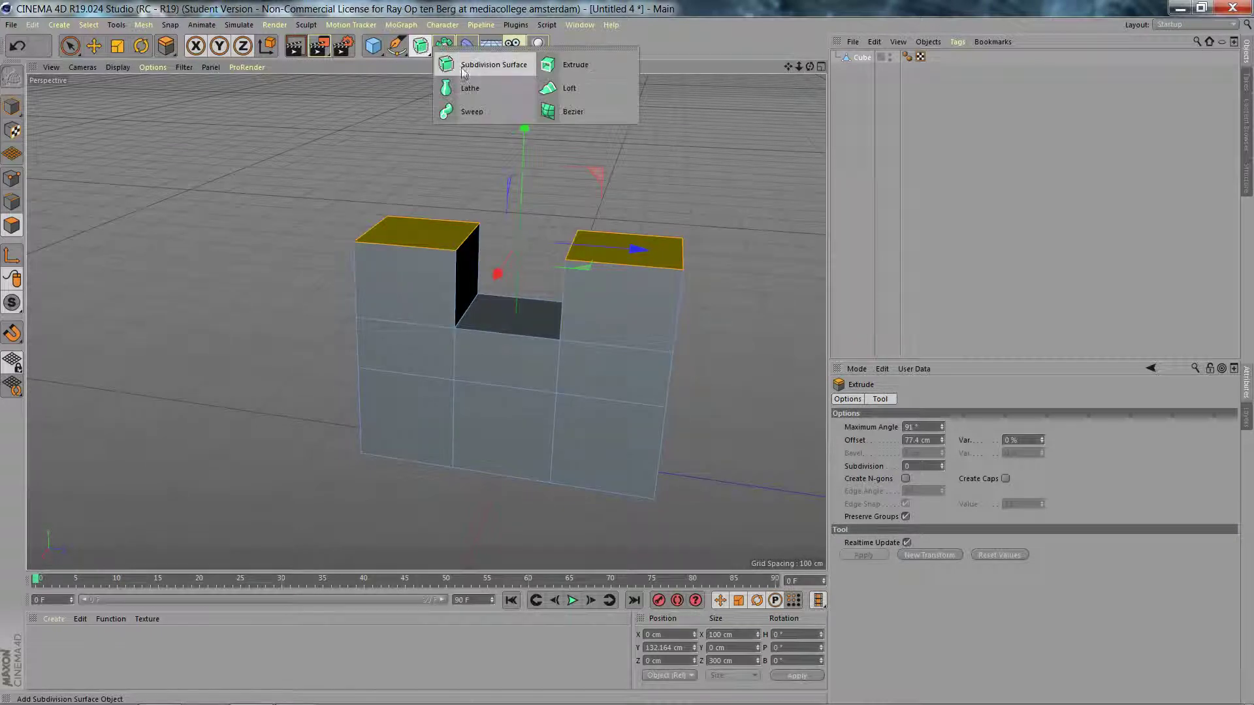
left_click_drag(861, 71, 869, 58)
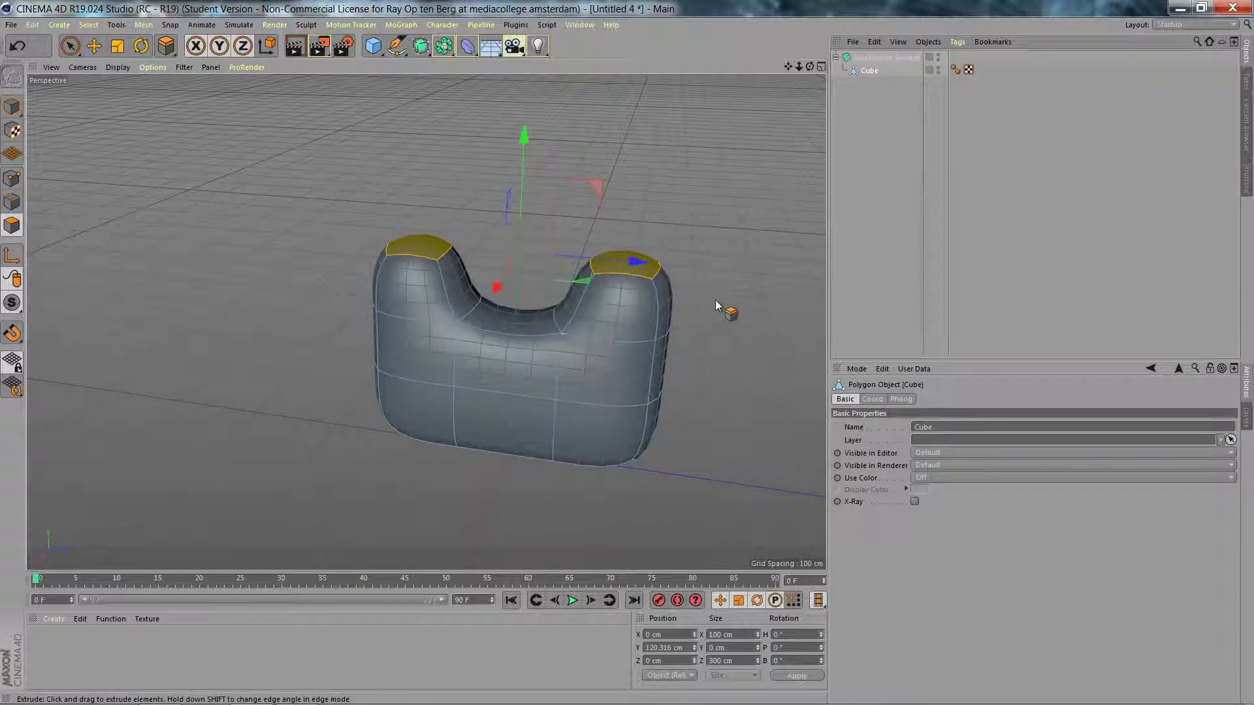
mouse_move(809, 67)
left_mouse_down()
mouse_move(426, 322)
mouse_move(809, 70)
left_mouse_up()
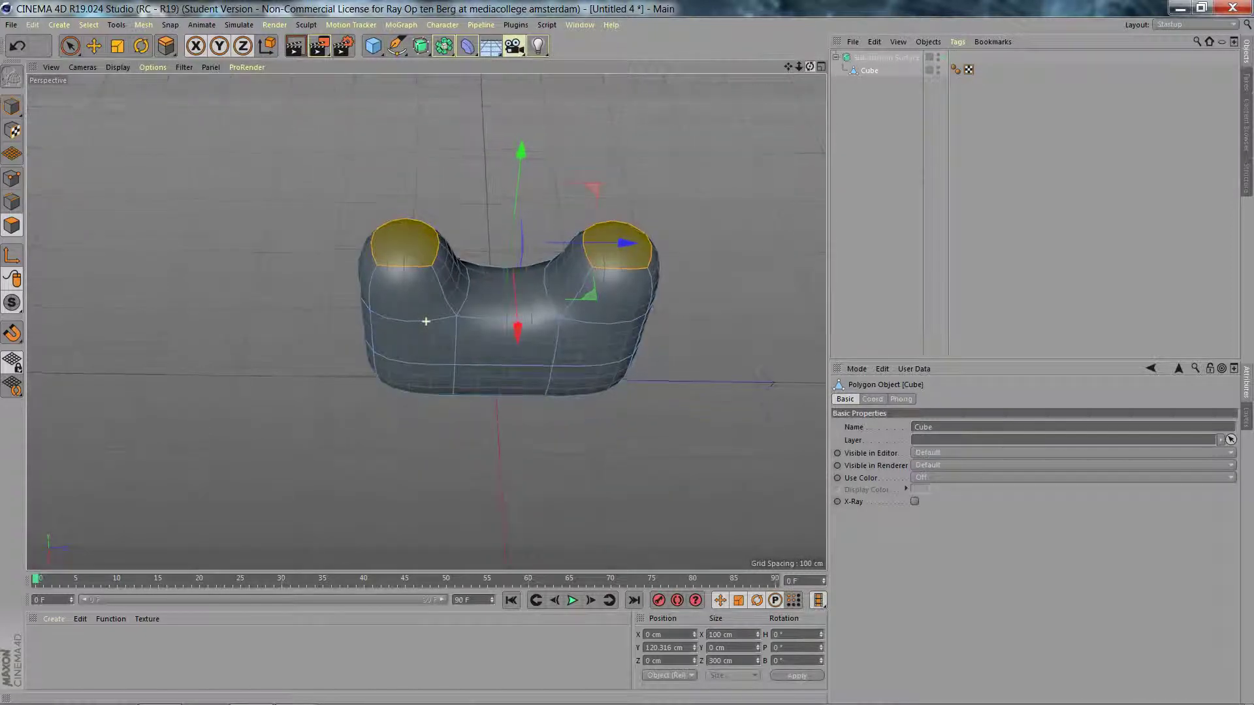
key("d")
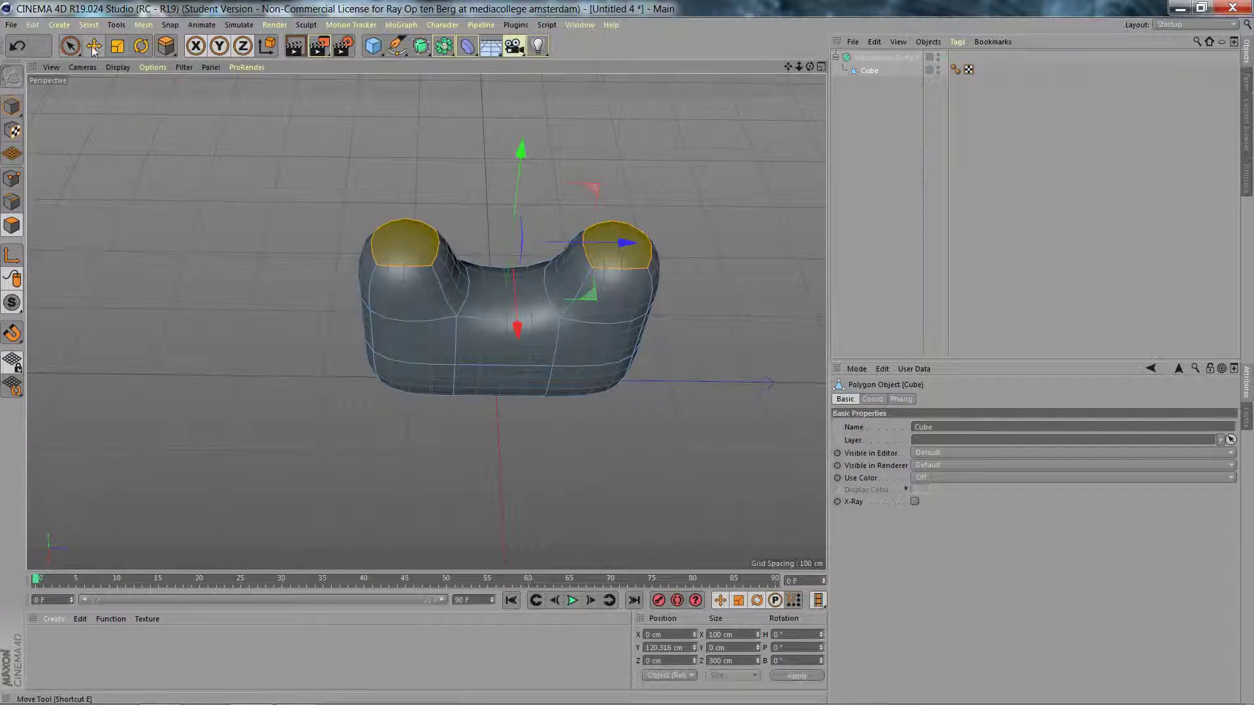
left_click(70, 45)
Slide the left and right lobe caps inward toward the middle along Z
left_click(412, 247)
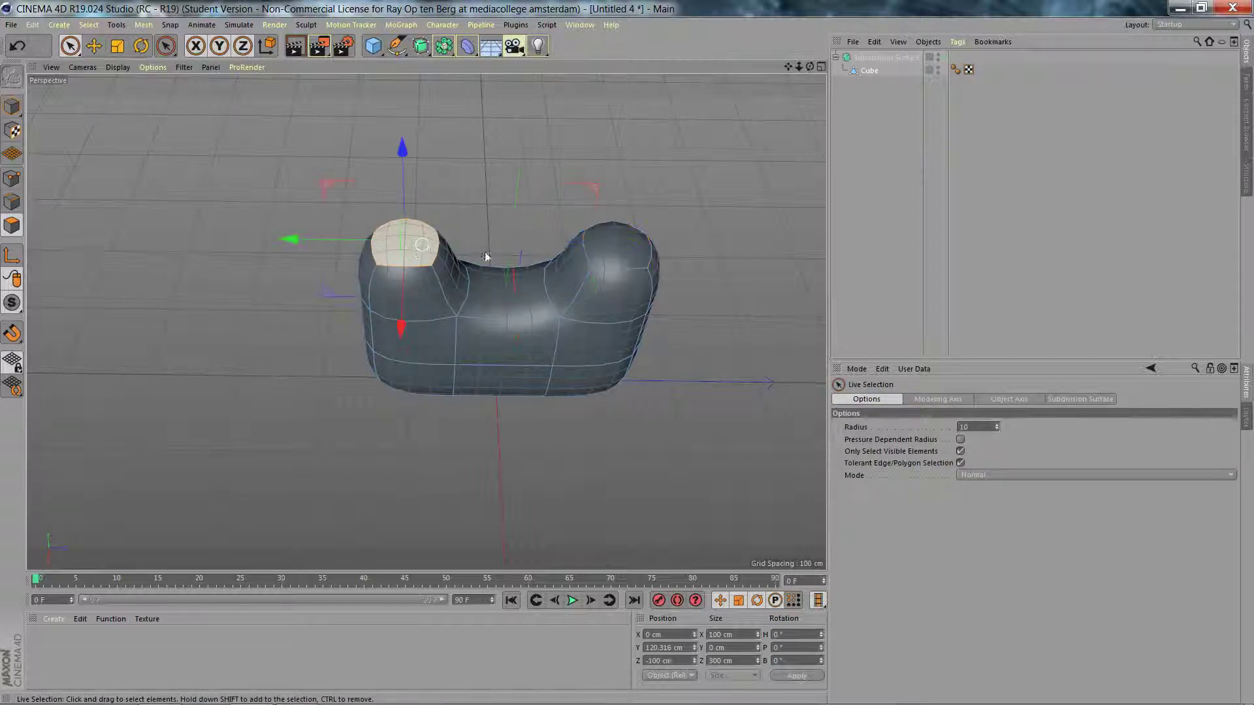
left_click_drag(299, 241, 320, 244)
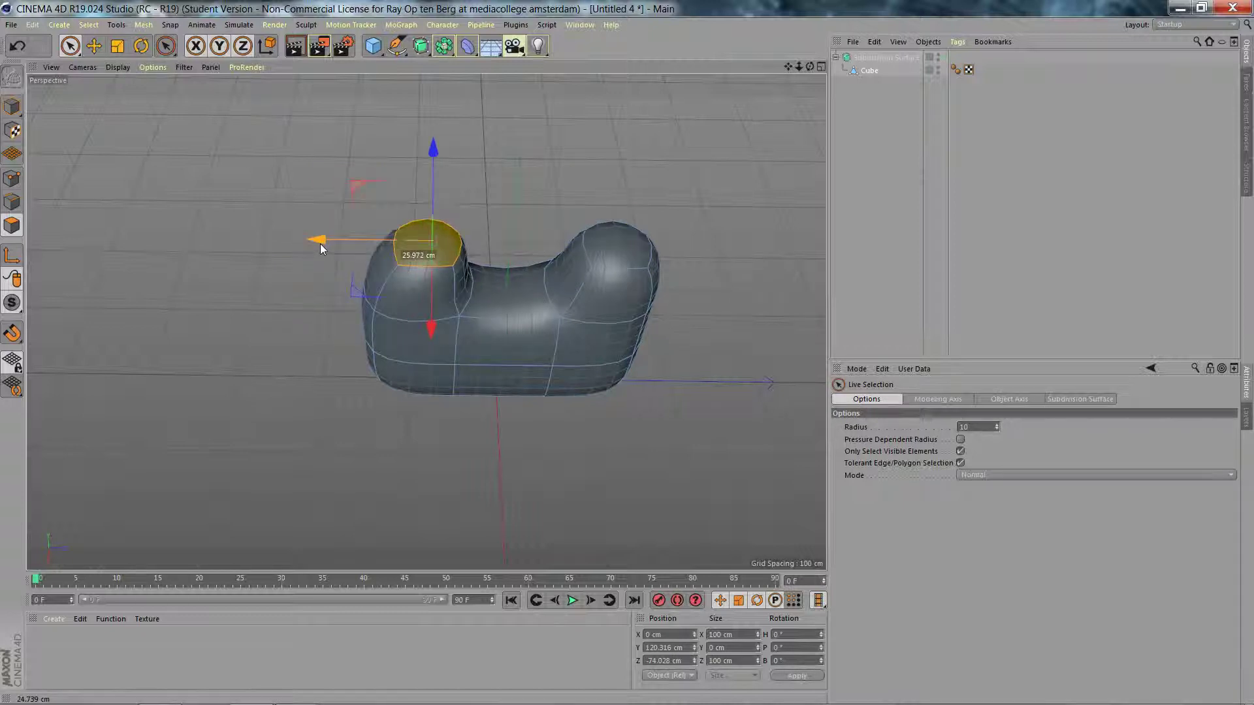
left_click(622, 248)
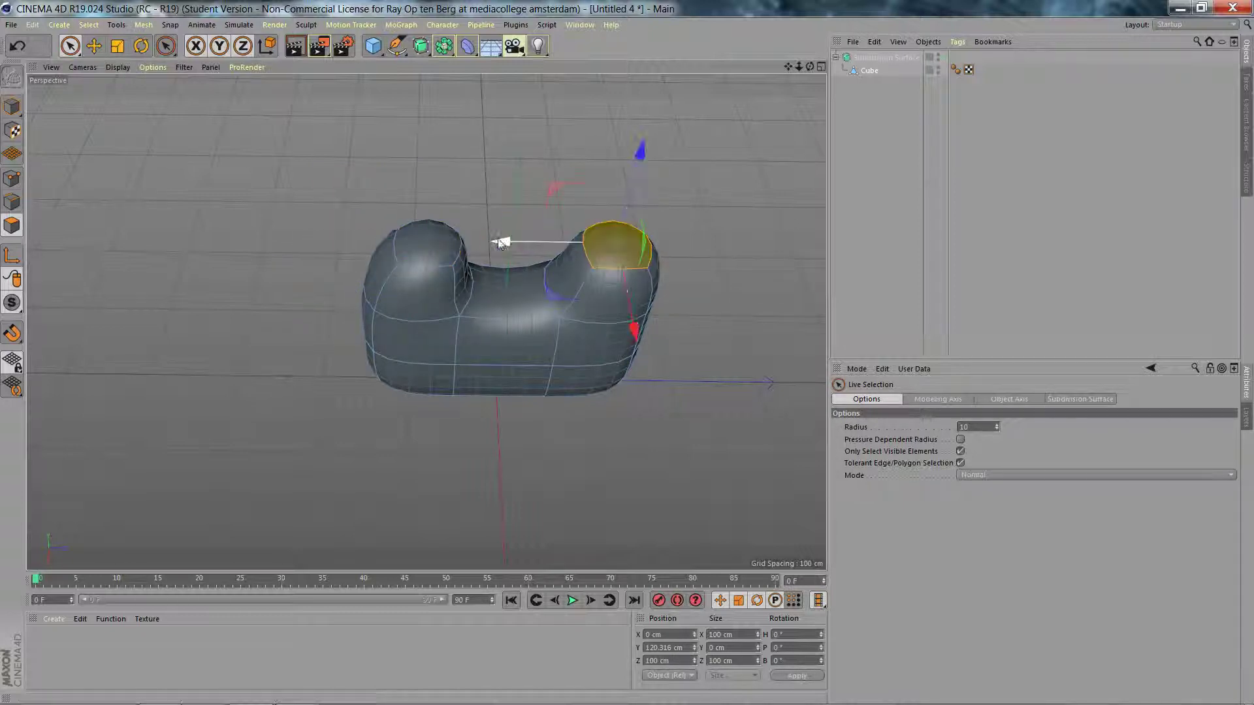
left_click_drag(506, 245, 487, 243)
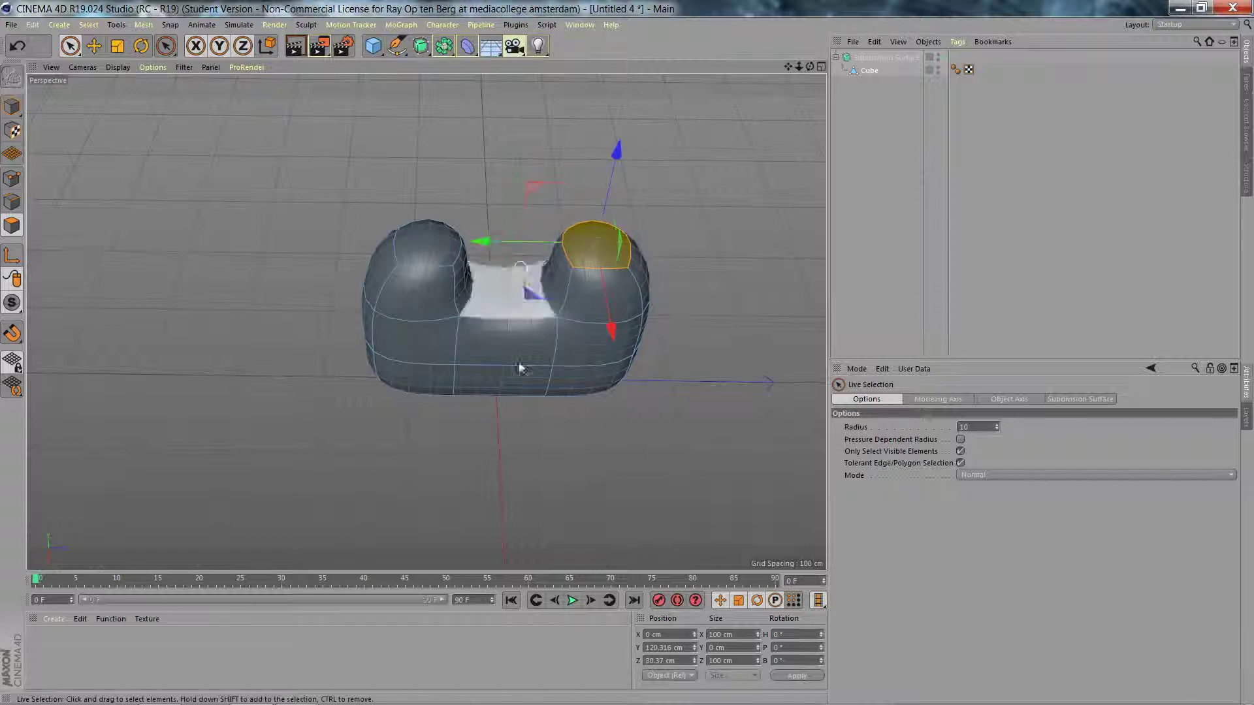
Scale the middle top face between the lobes to about 49.3 cm wide
left_click(510, 290)
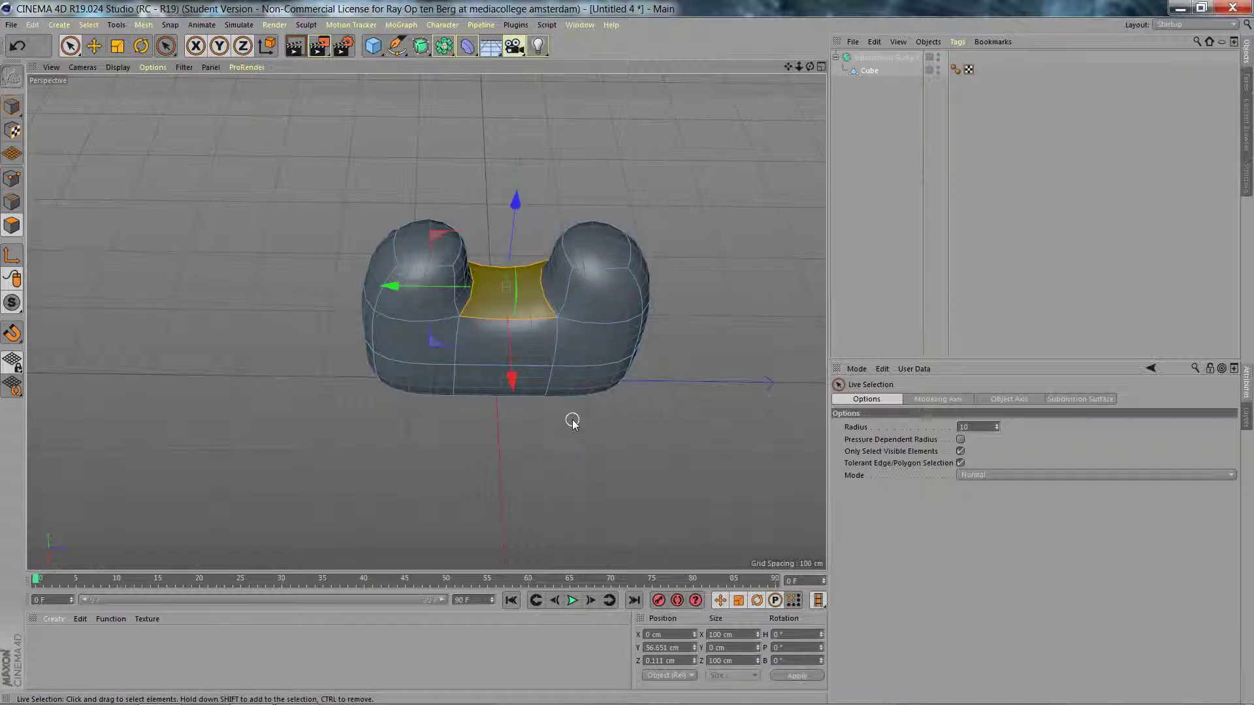
key("t")
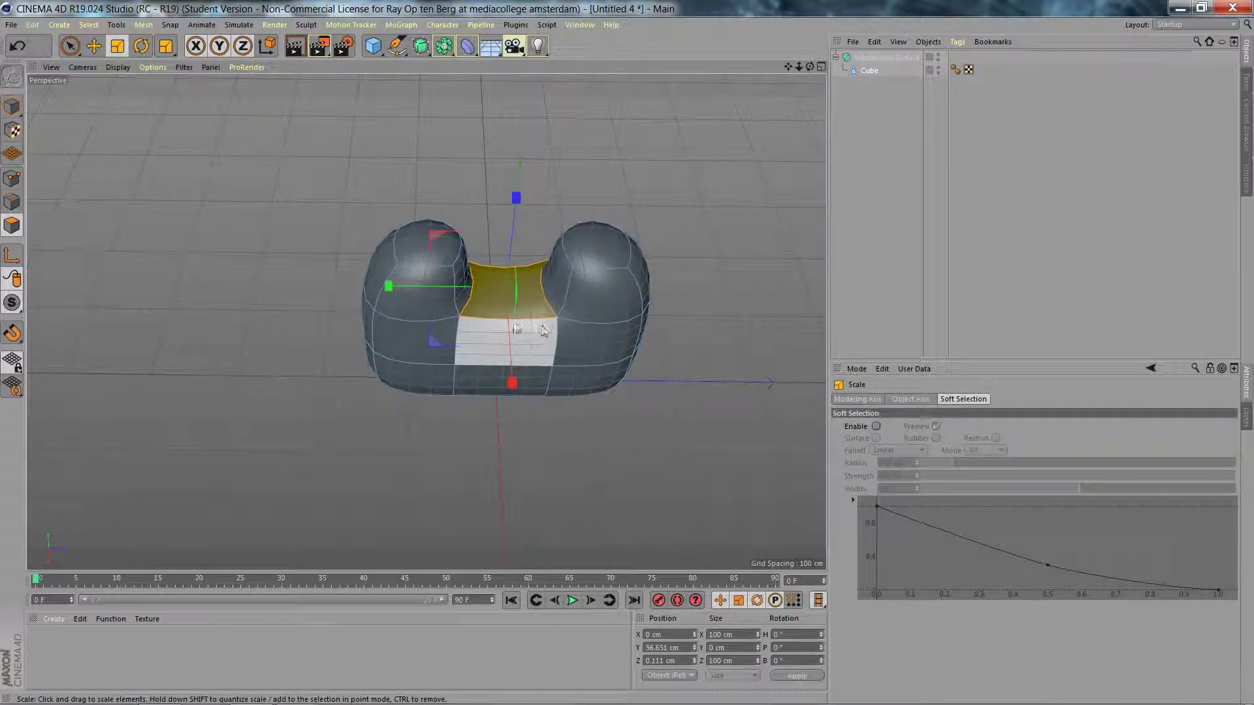
left_click_drag(389, 287, 449, 295)
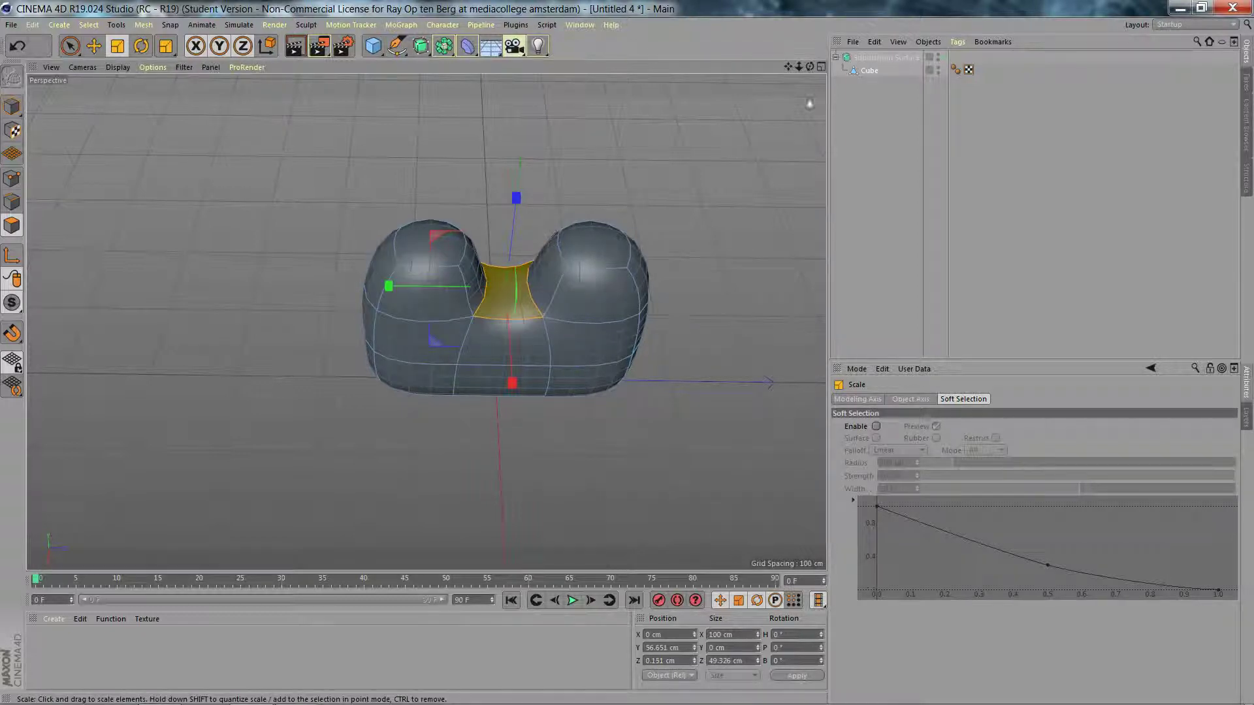
mouse_move(809, 66)
left_mouse_down()
mouse_move(424, 321)
mouse_move(782, 304)
left_mouse_up()
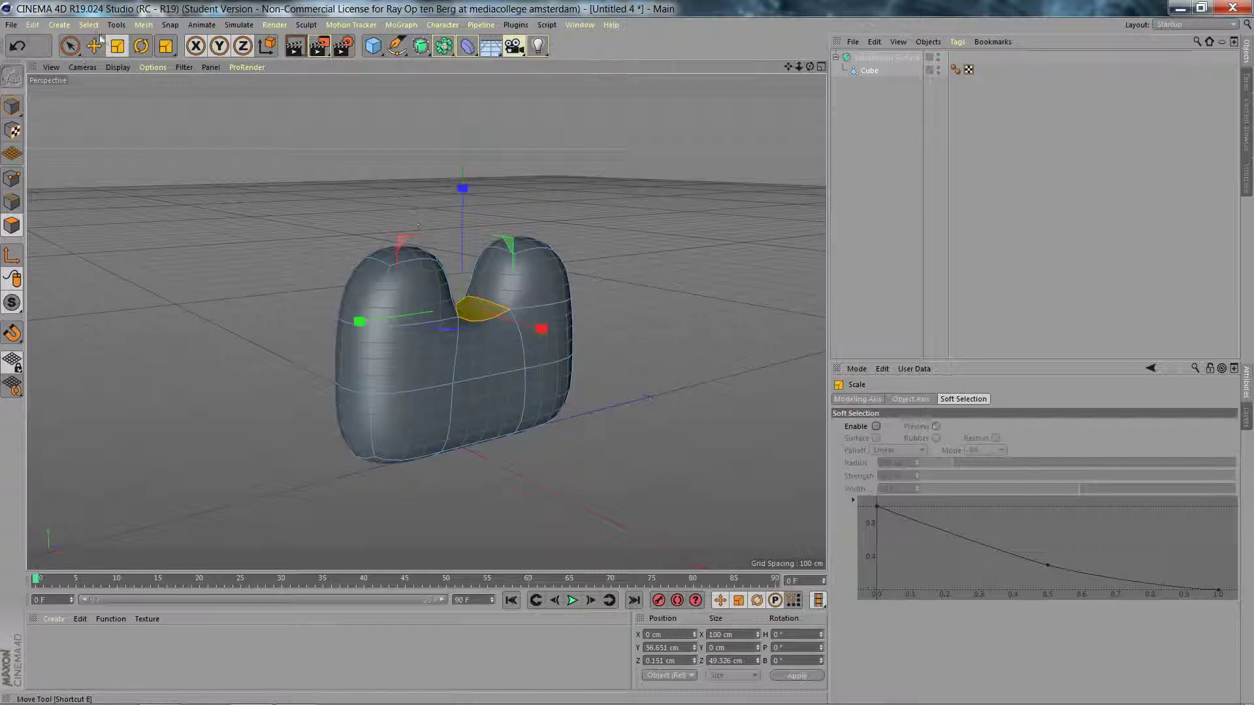
left_click(11, 203)
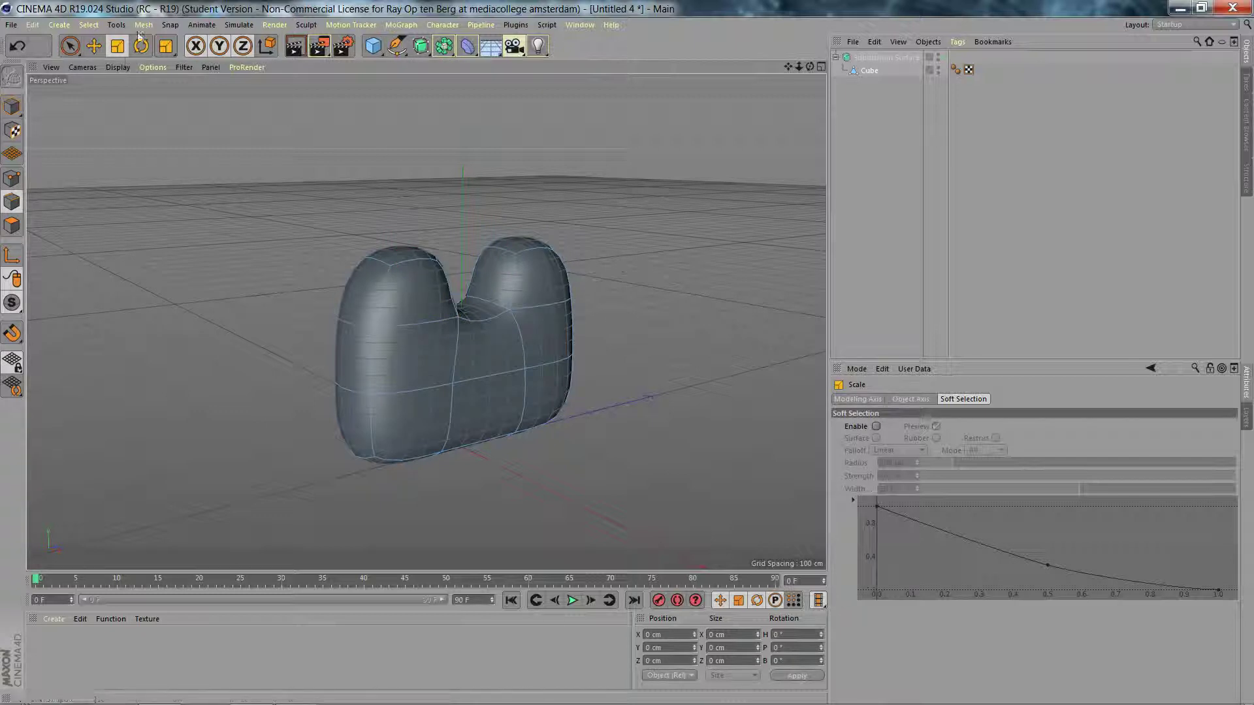
Loop-select the outline edges of the front and back faces
left_click(89, 25)
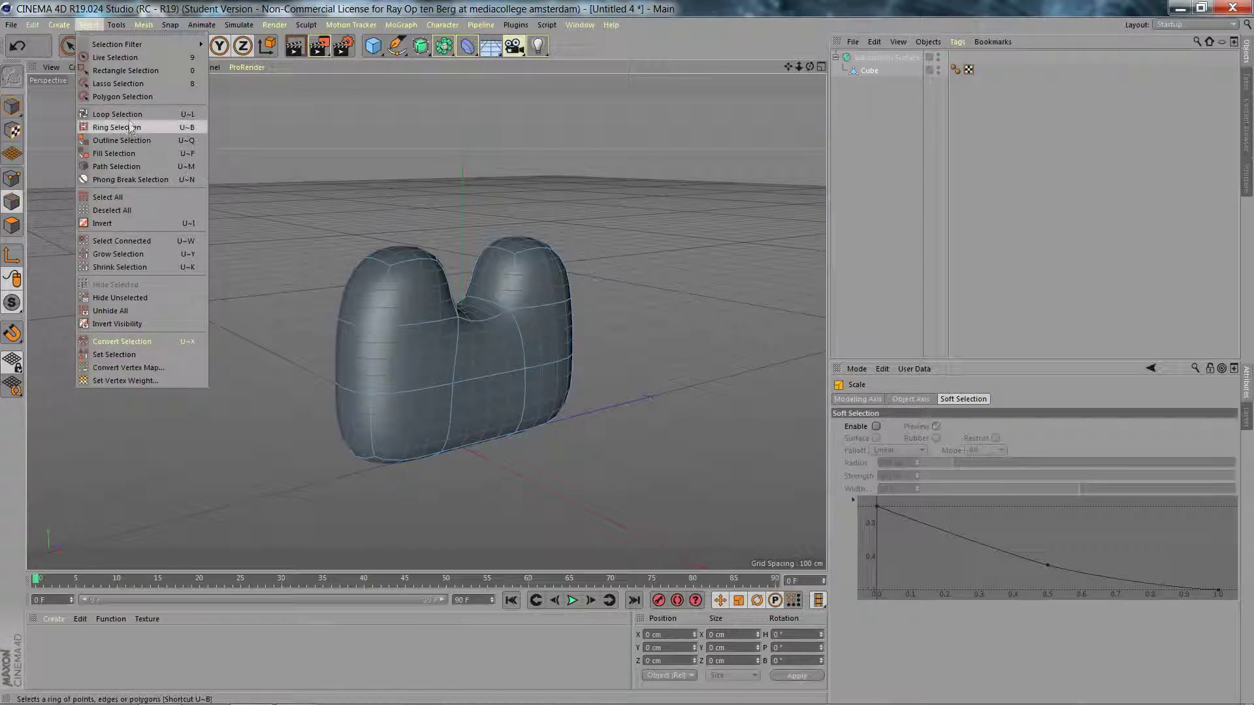
left_click(107, 129)
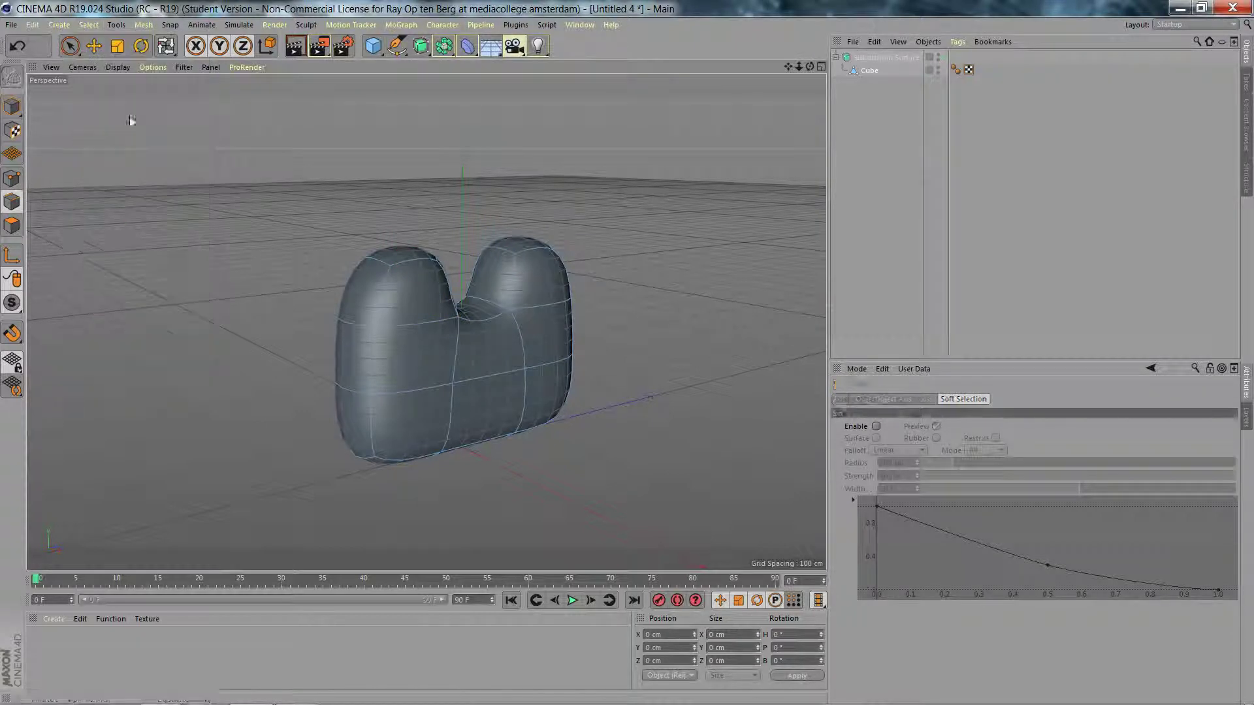
left_click(376, 367)
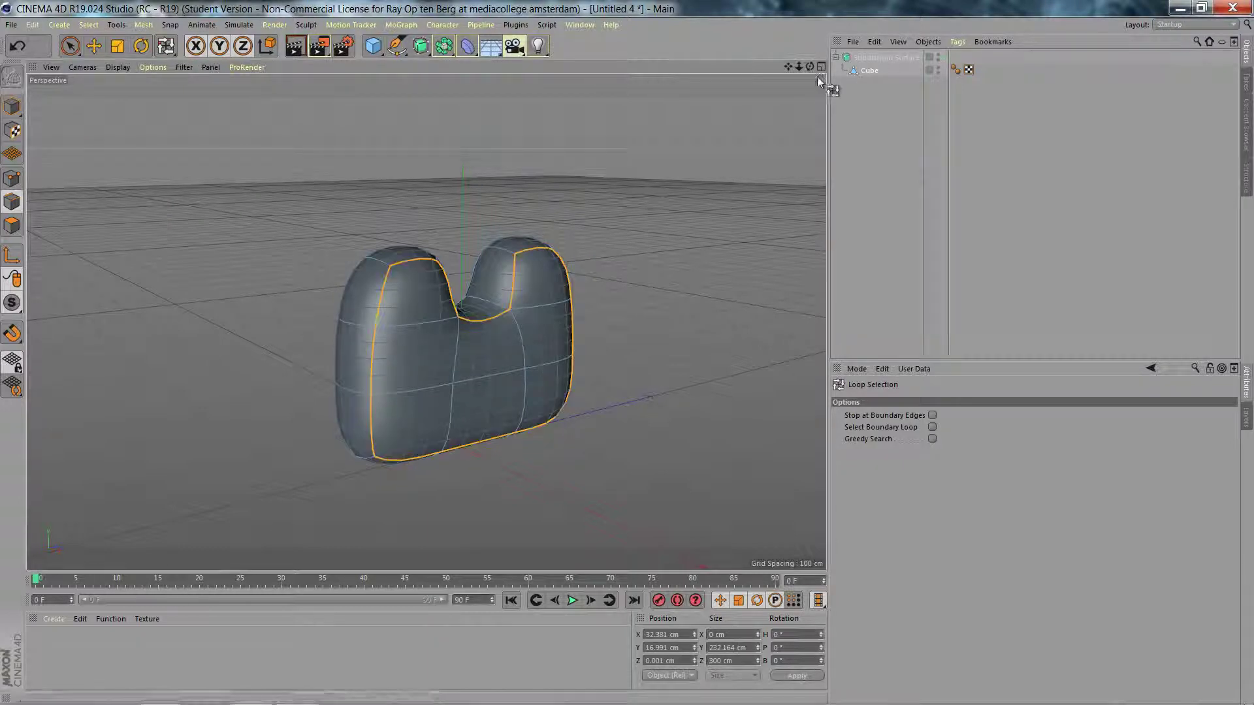
left_click_drag(811, 67, 426, 322)
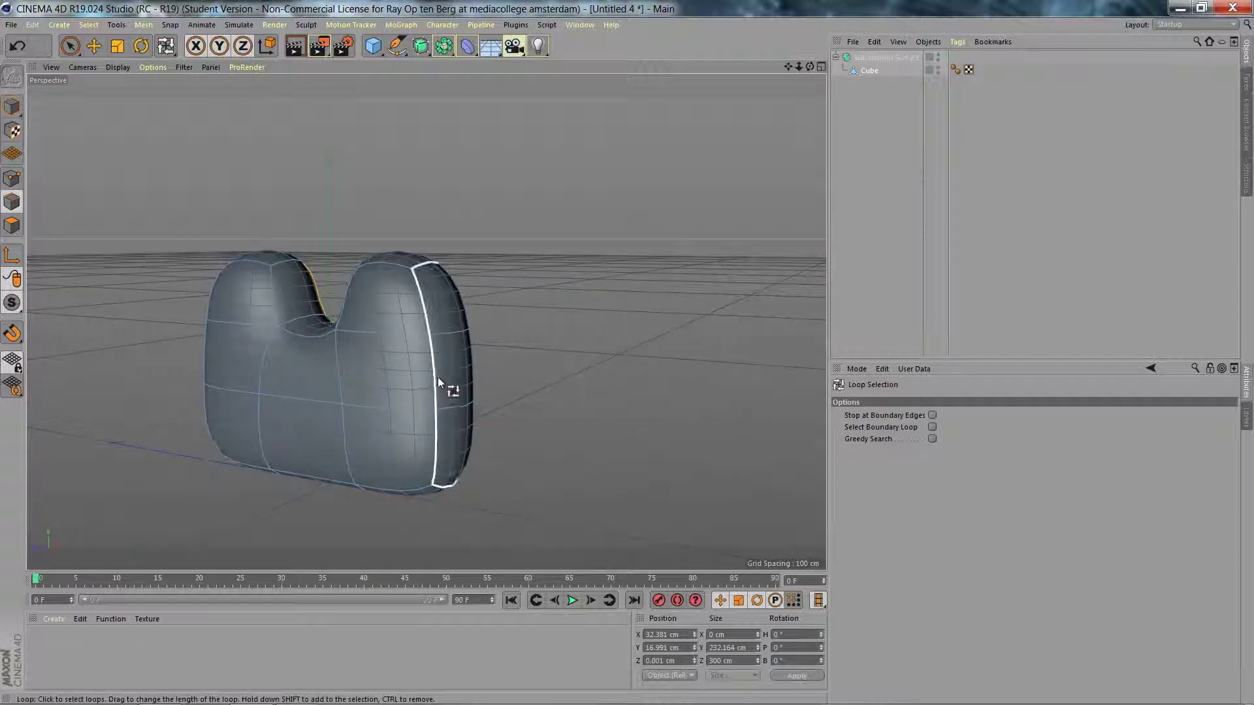
left_click(433, 375)
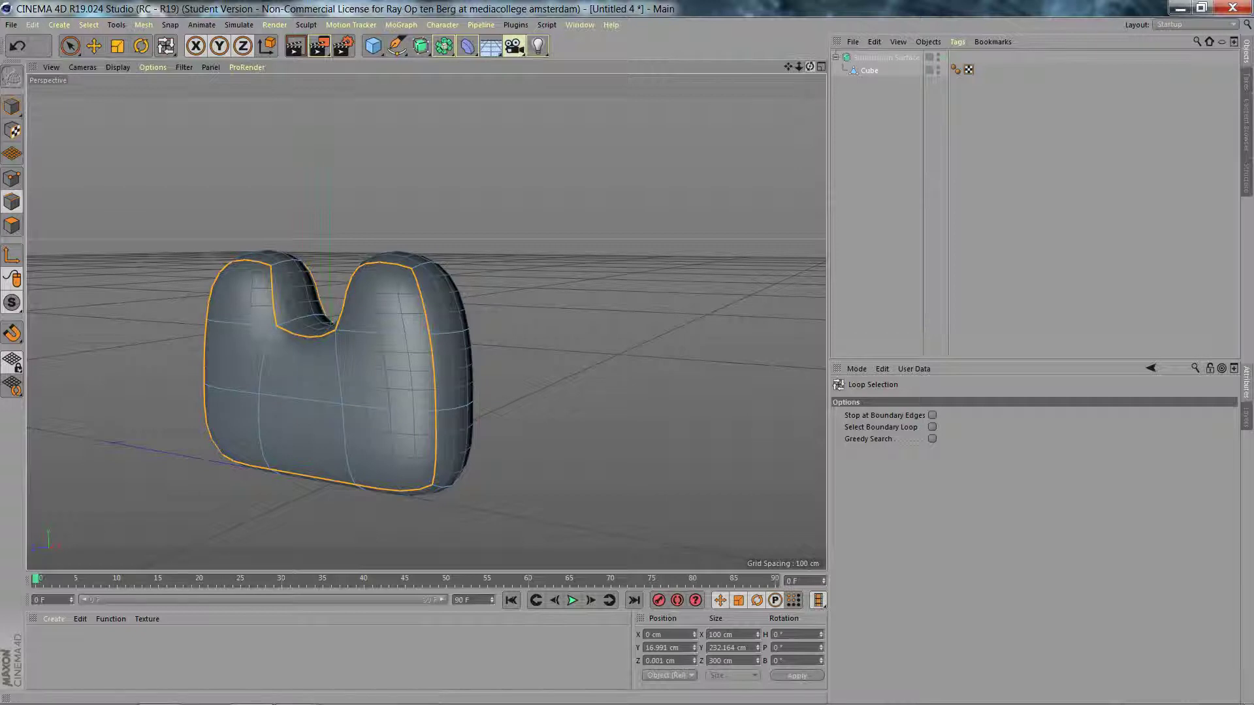
left_click_drag(807, 68, 528, 393)
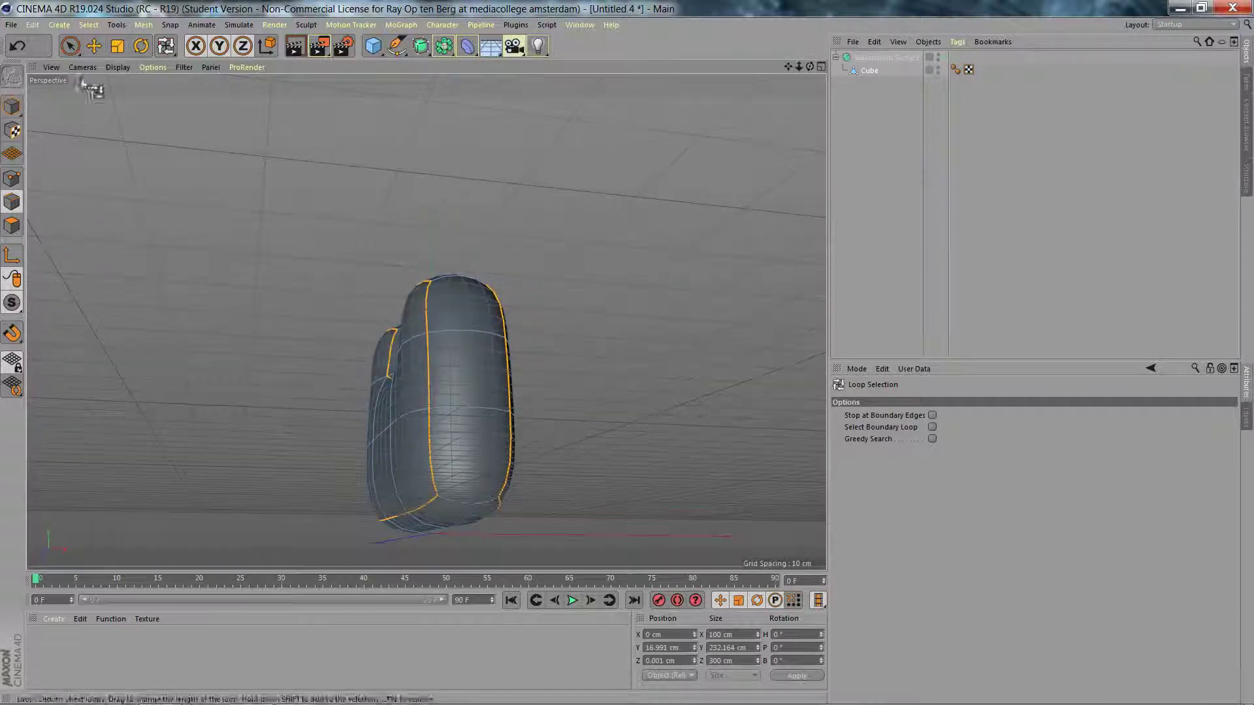
Orbit around the mesh to inspect the selected outline loops
left_click(70, 46)
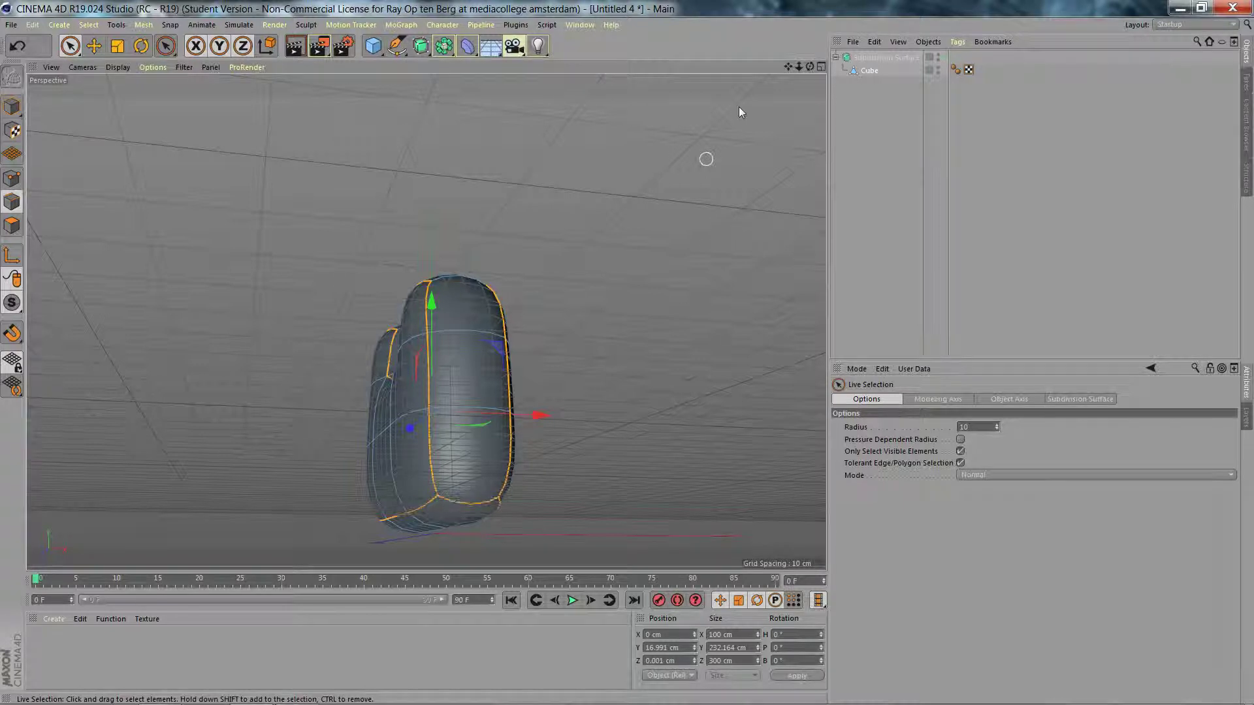
left_click_drag(810, 67, 571, 280)
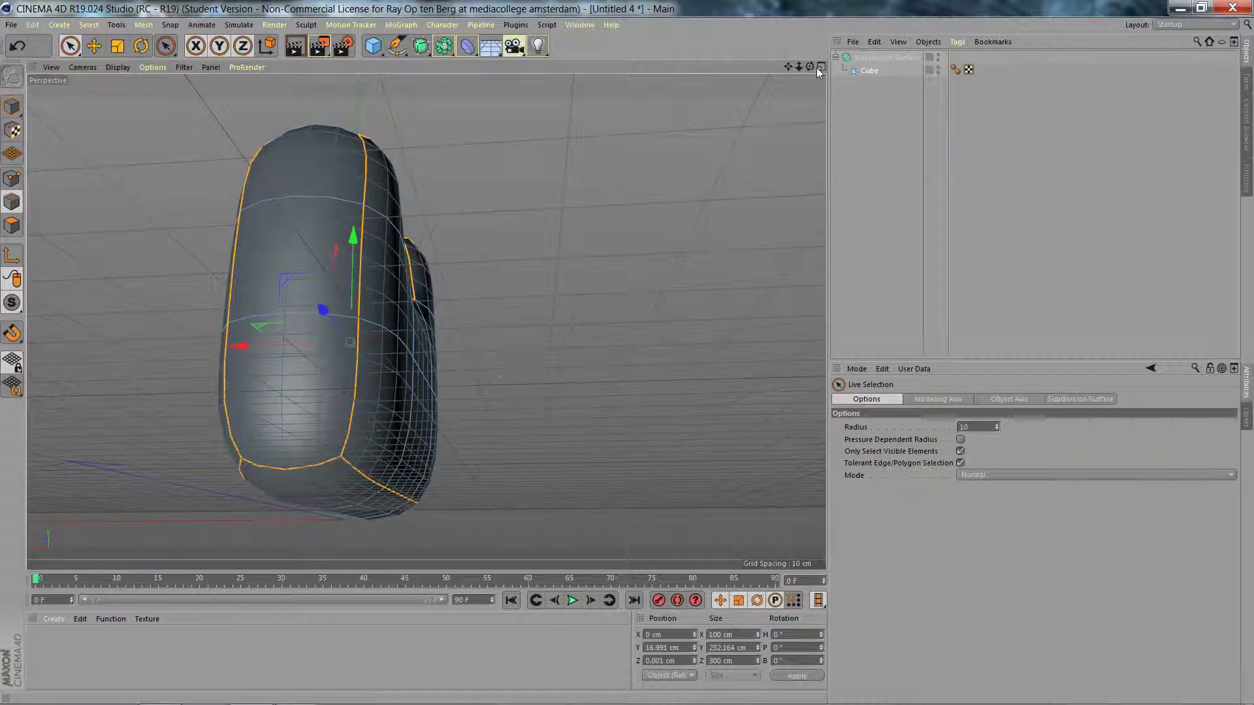
left_click_drag(810, 66, 425, 321)
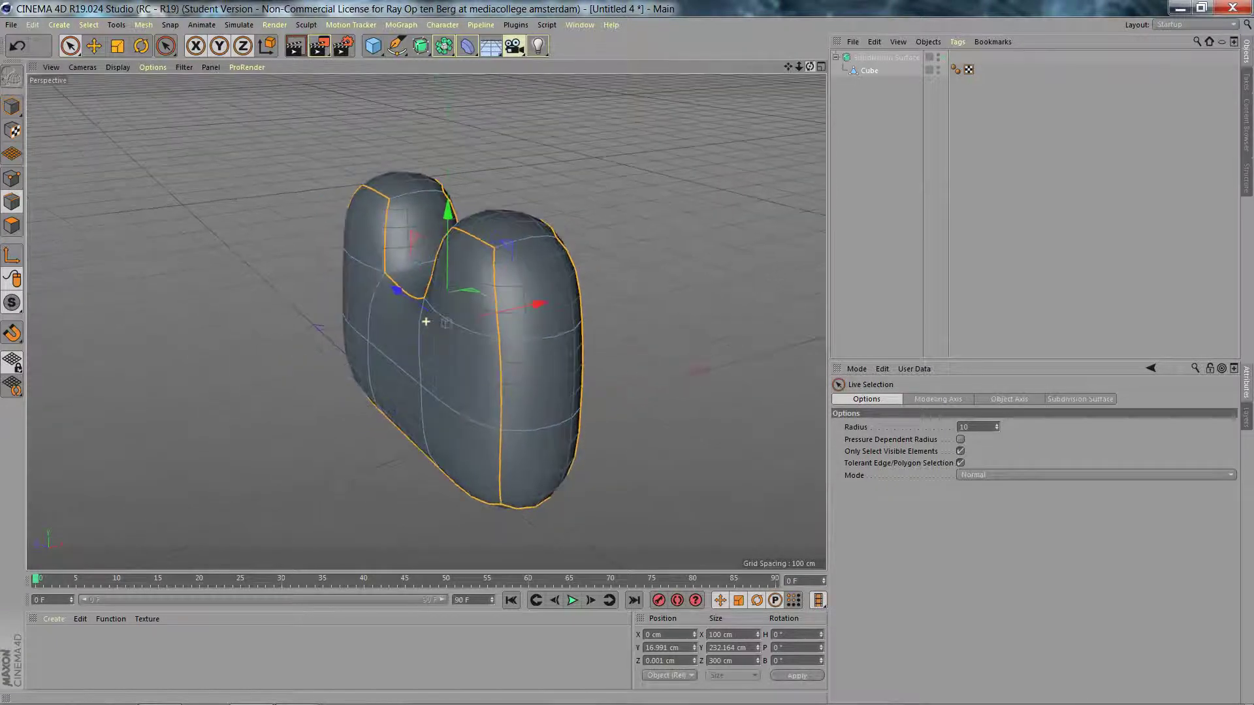
left_click_drag(426, 321, 426, 321)
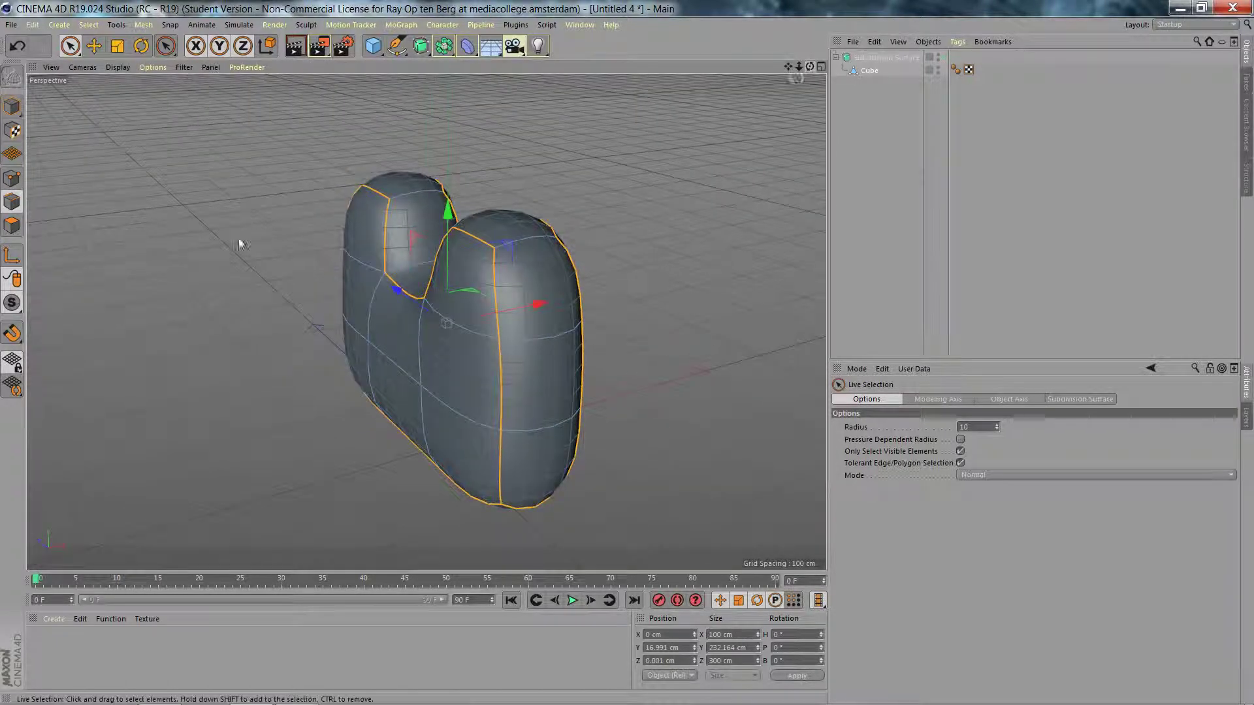
left_click(92, 26)
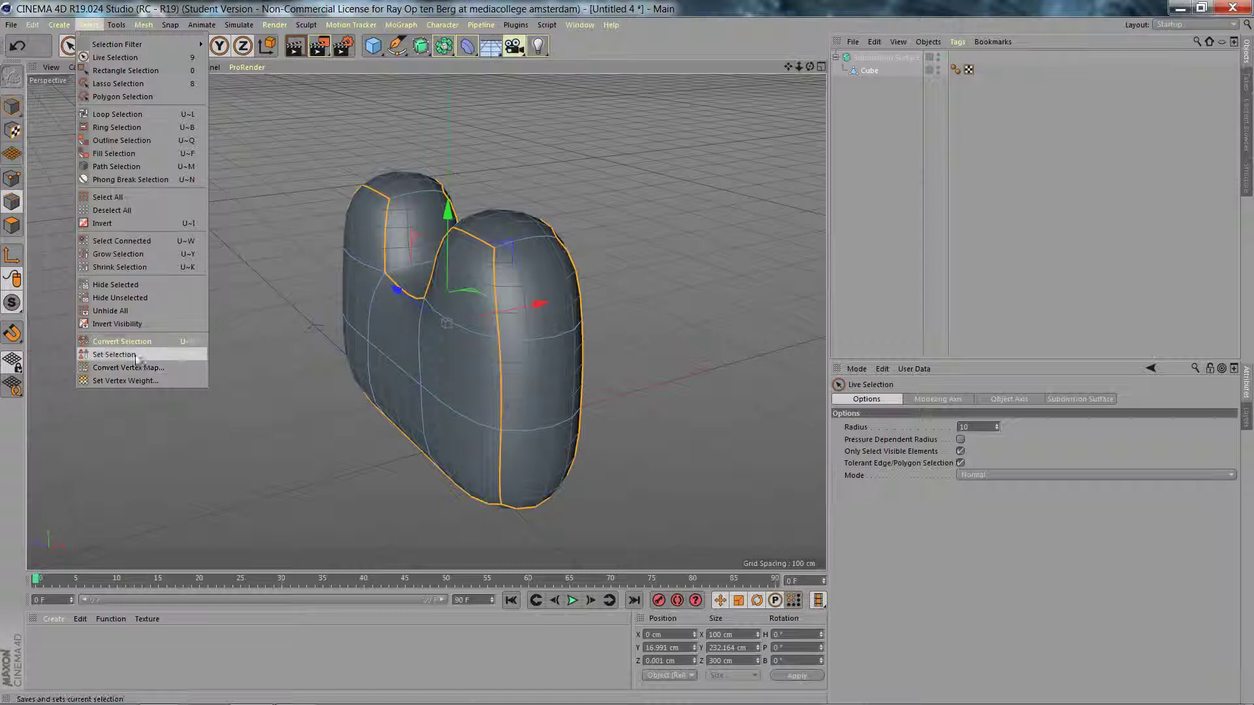
Store the edge selection and set Subdivision Surface editor subdivisions to 3
left_click(115, 354)
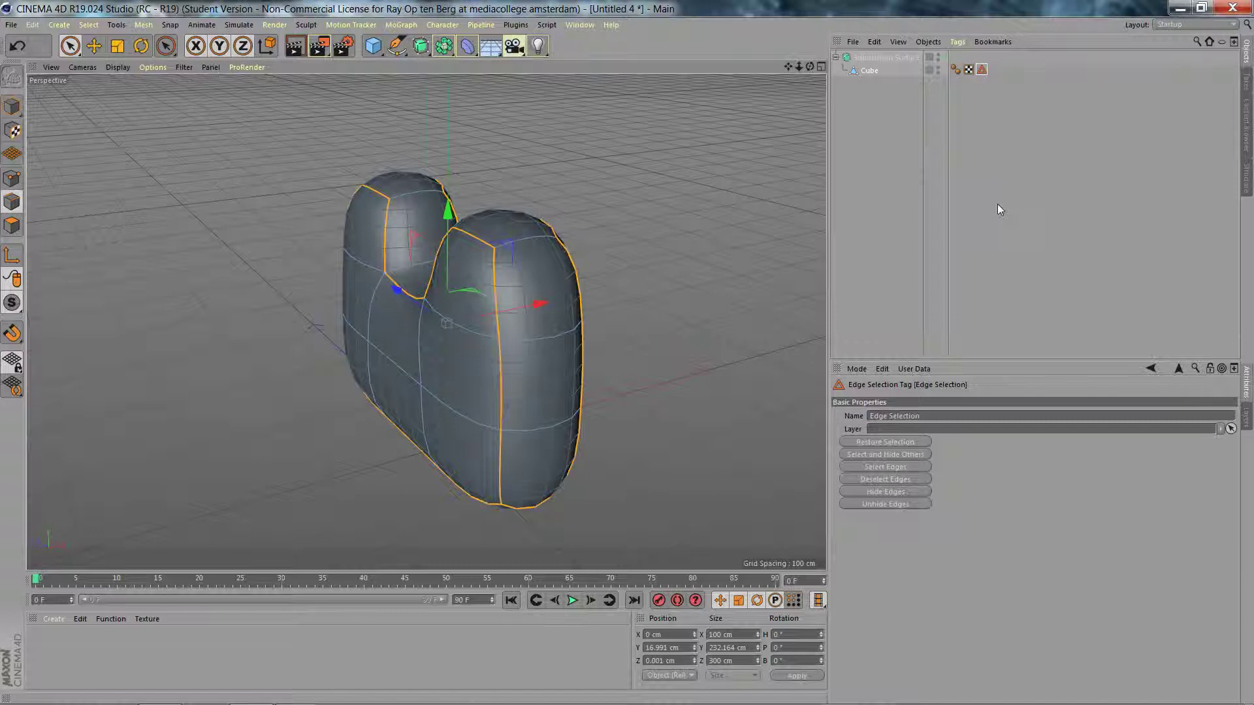
left_click(888, 56)
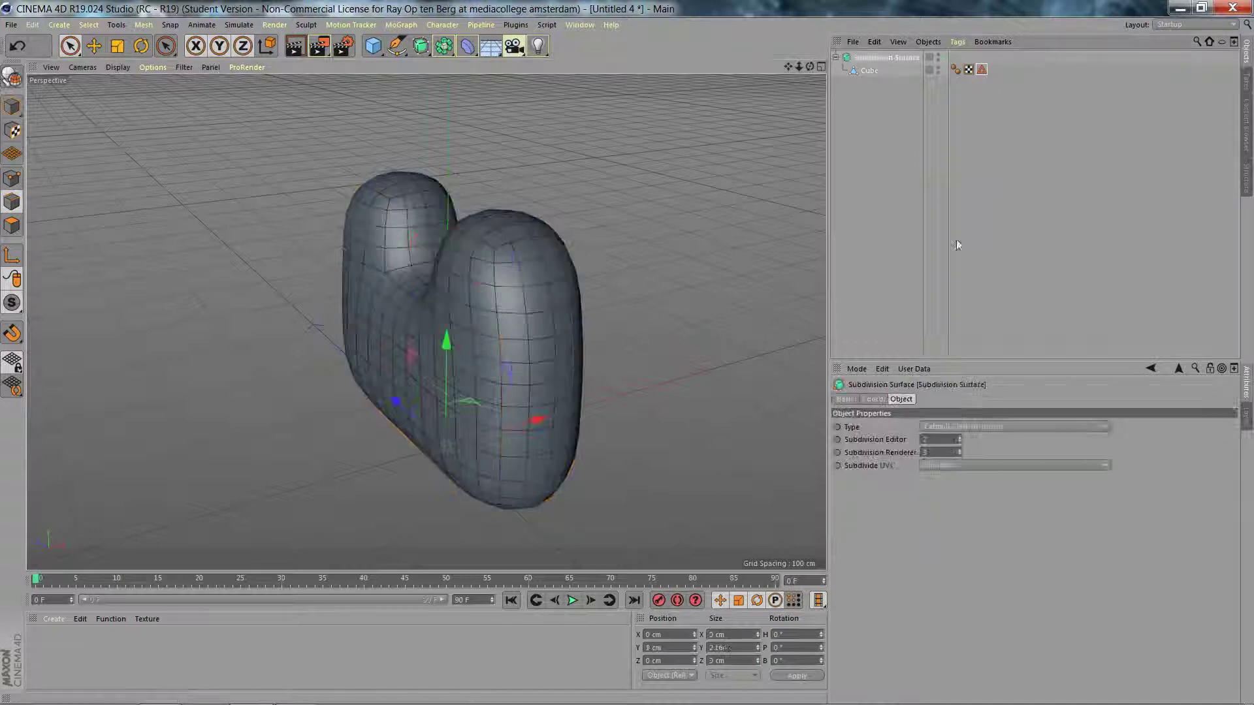
left_click(959, 438)
left_click(959, 437)
left_click(960, 438)
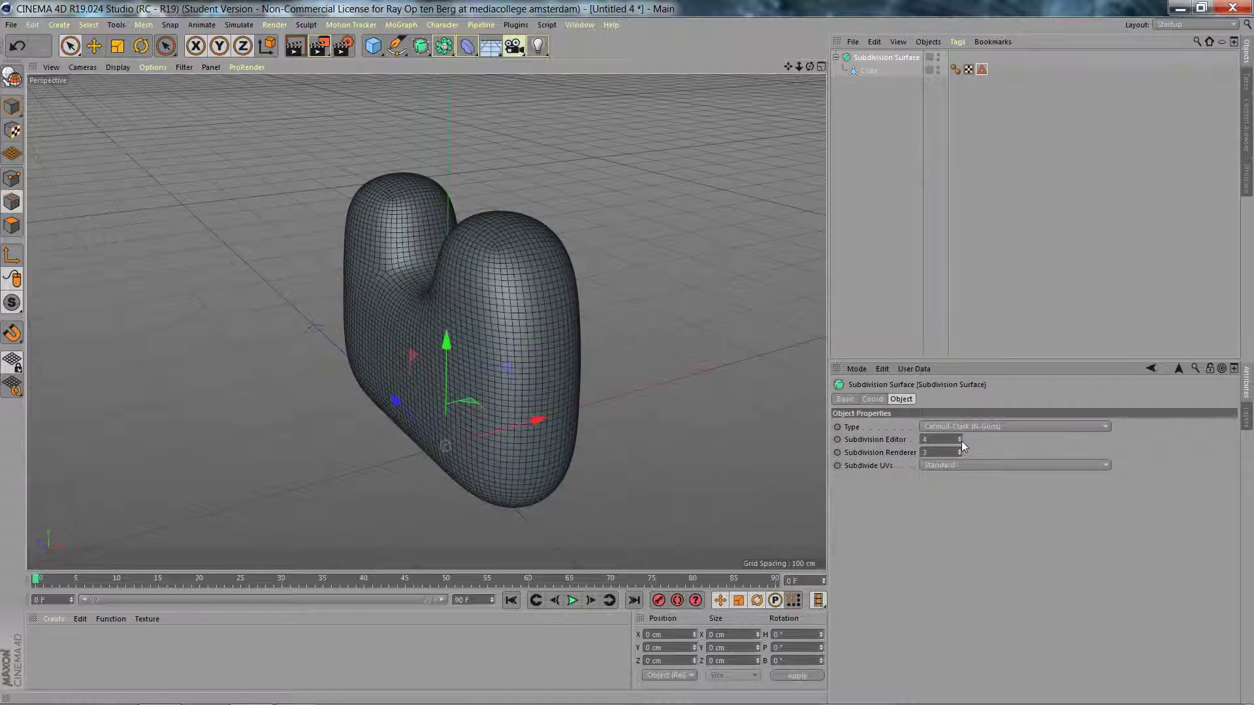
left_click(960, 440)
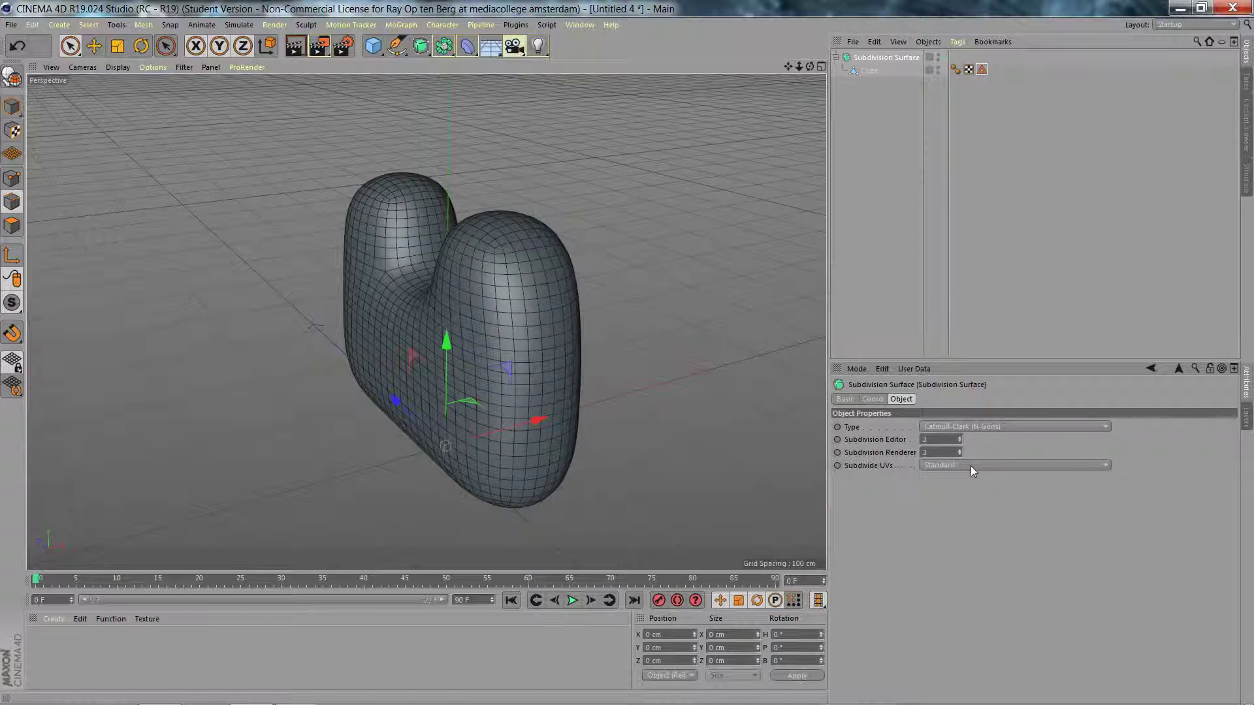
left_click(867, 71)
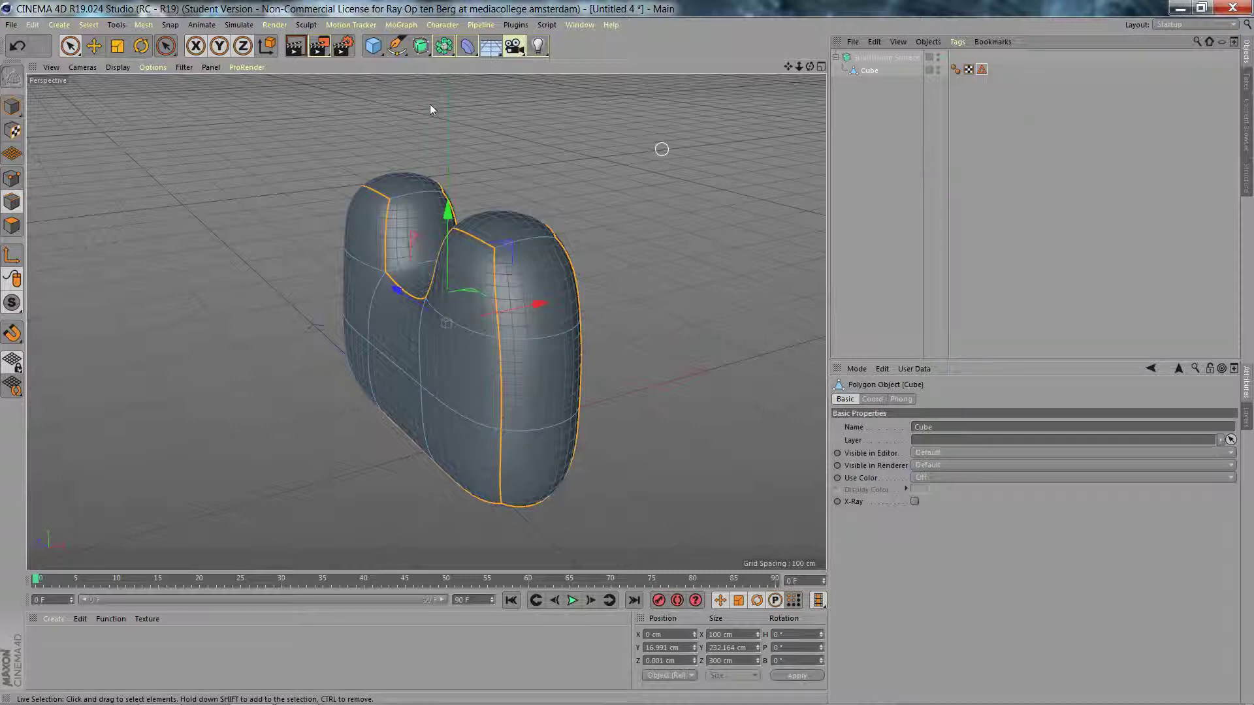
Apply Weight Subdivision Surface to the selected outline edges by dragging
left_click(145, 25)
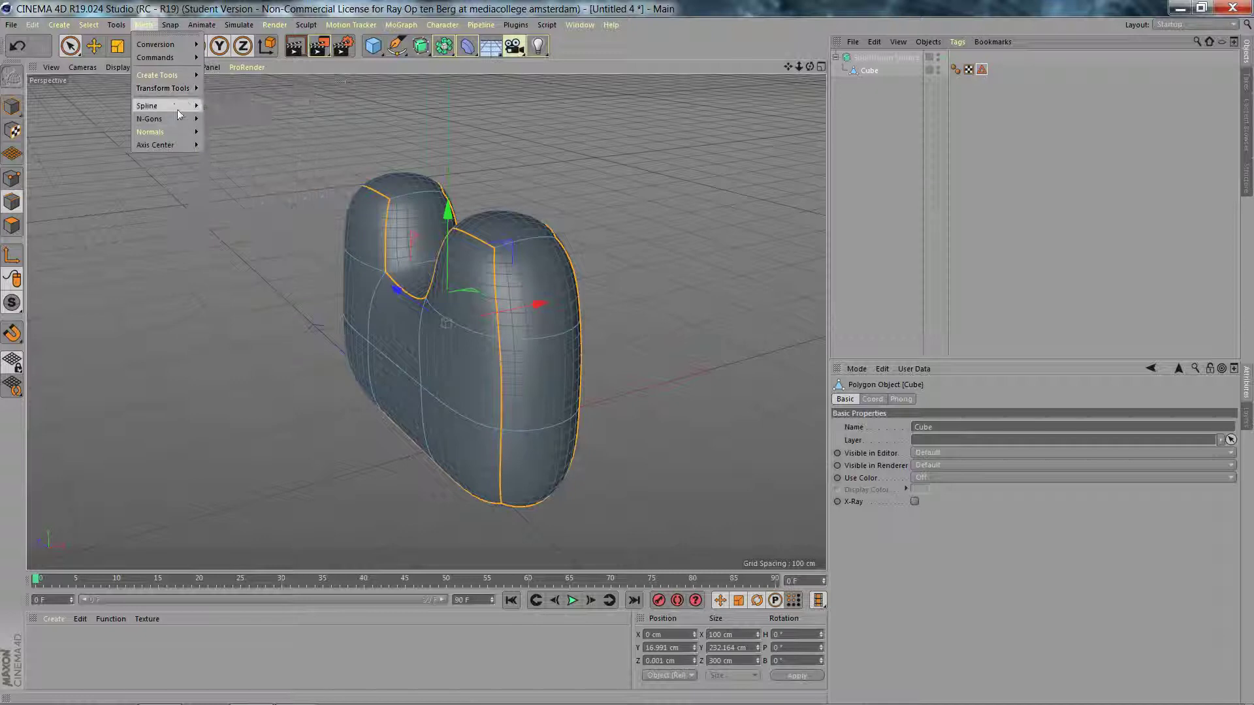
mouse_move(163, 88)
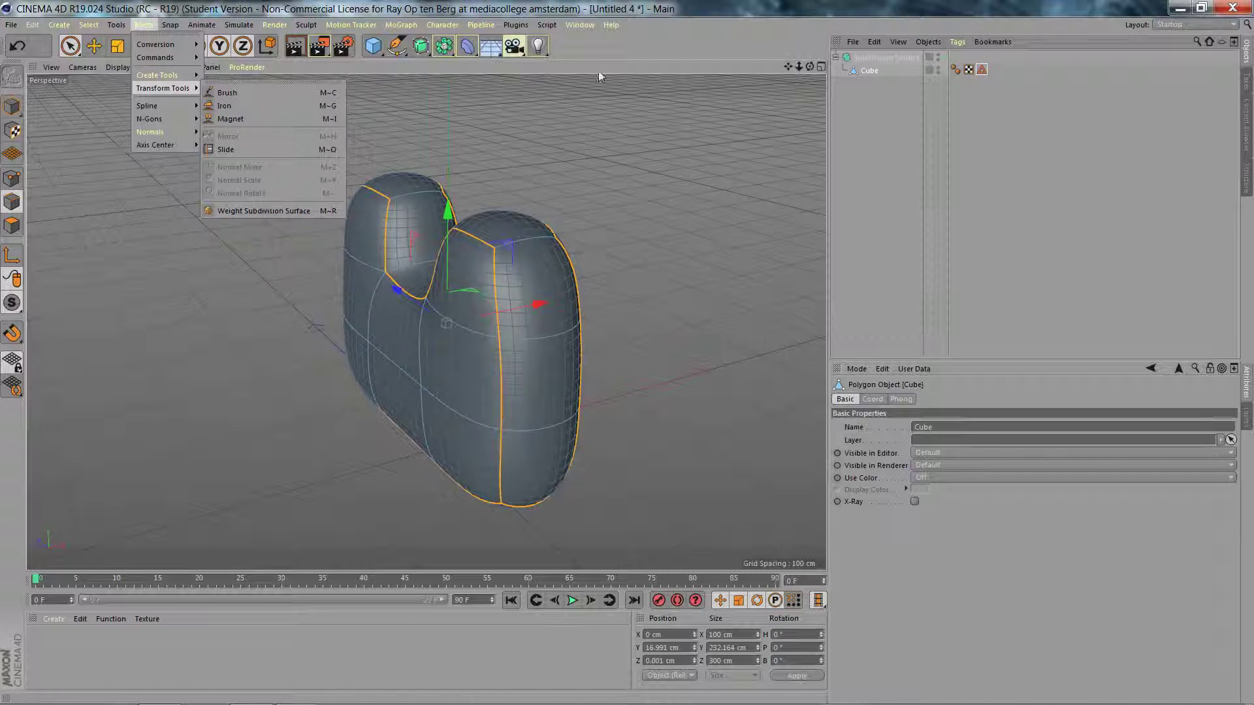
left_click(679, 53)
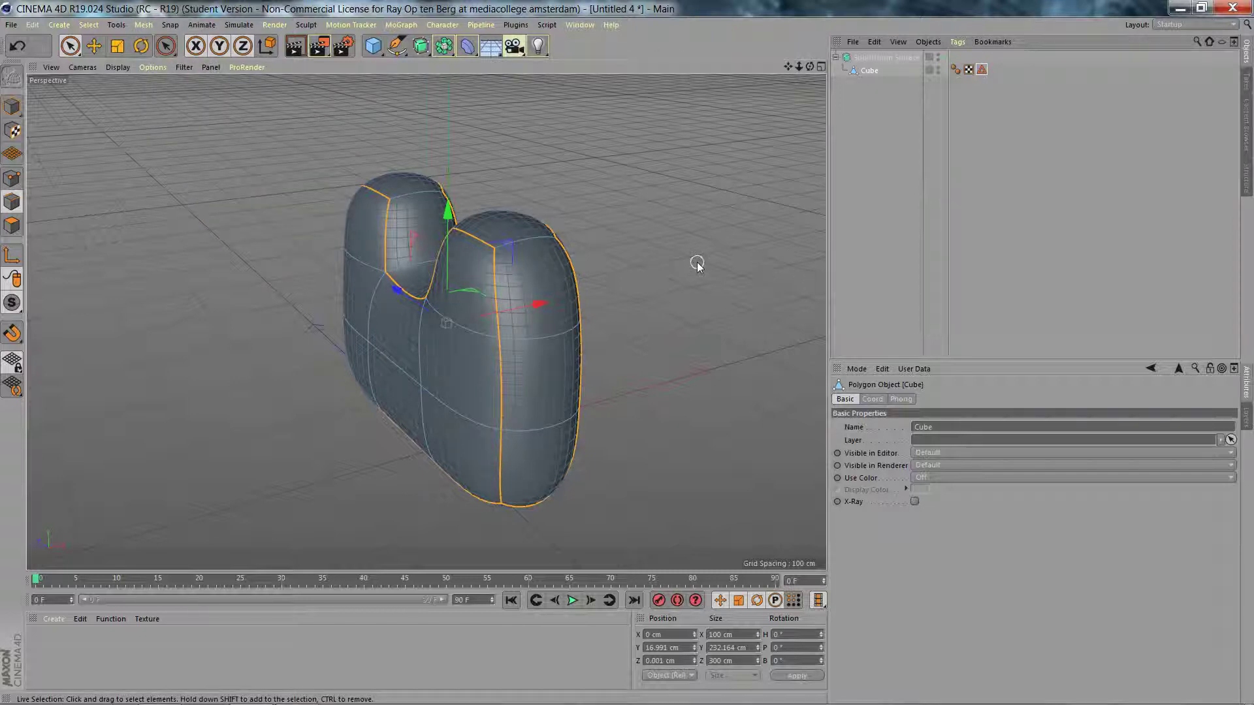
key("m")
key("q")
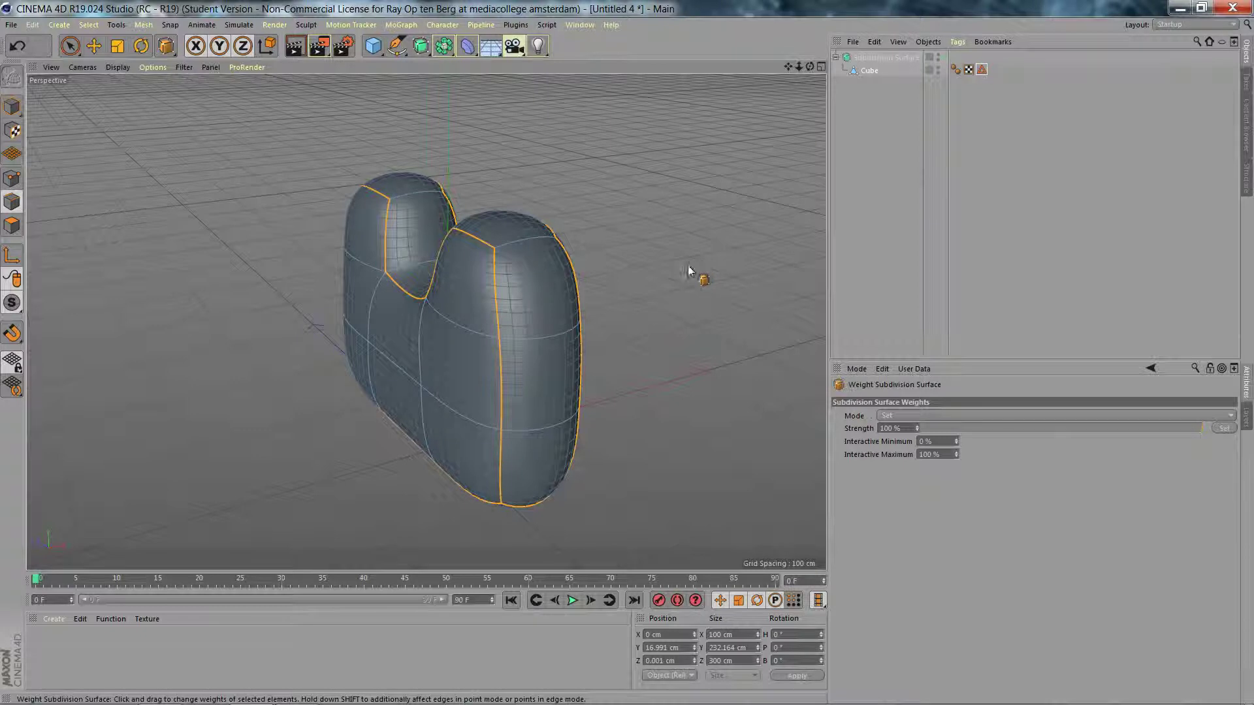
left_click_drag(180, 288, 340, 289)
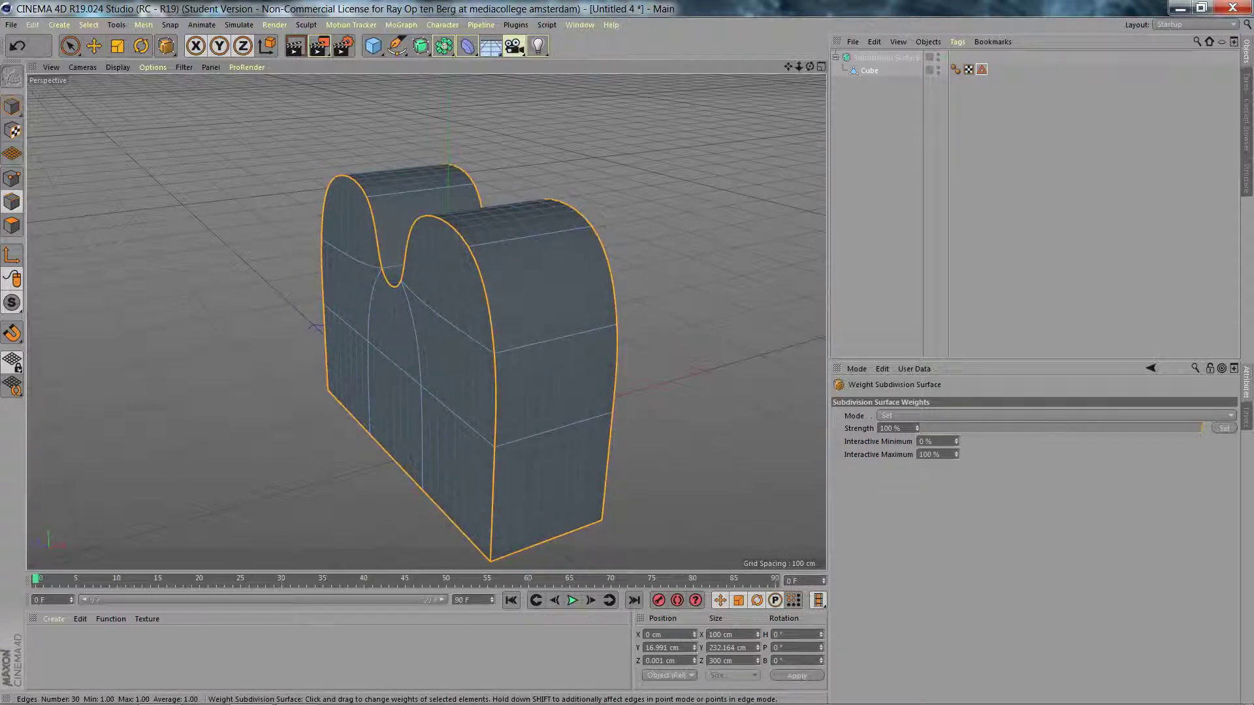
Set the edge weight Strength to 90%, then 99%, applying each
left_click(913, 427)
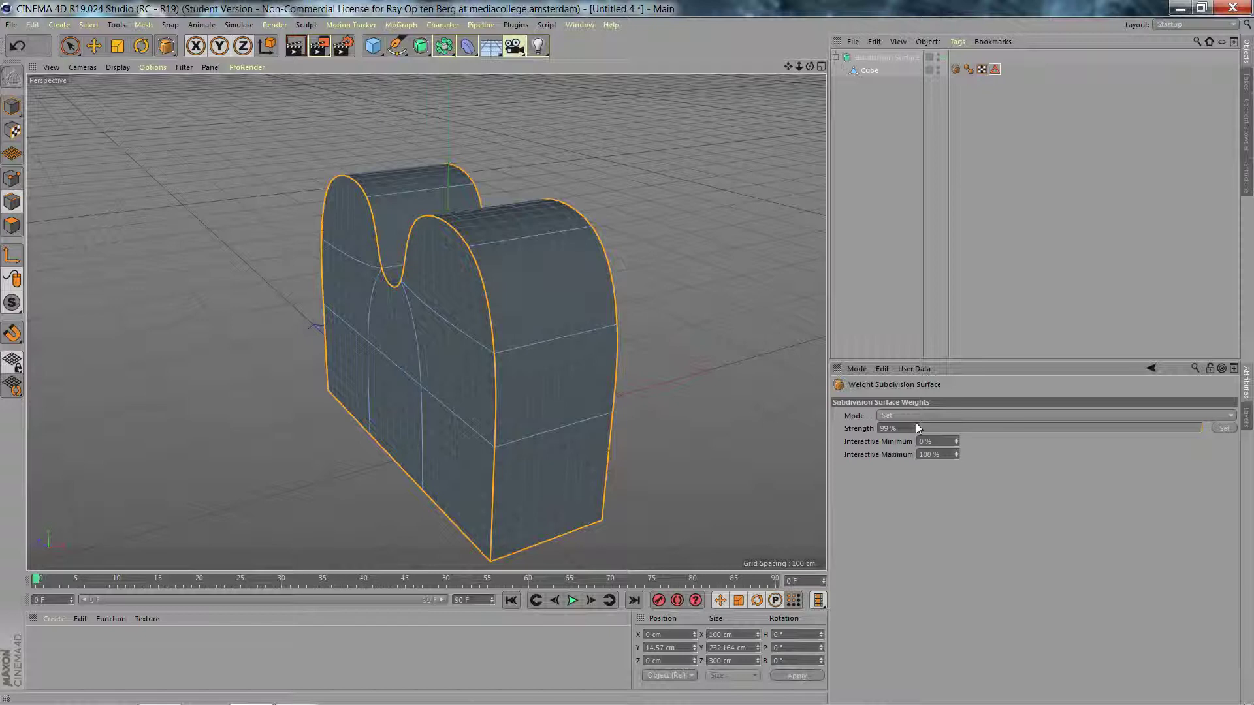
left_click(910, 428)
type("90")
left_click(1224, 428)
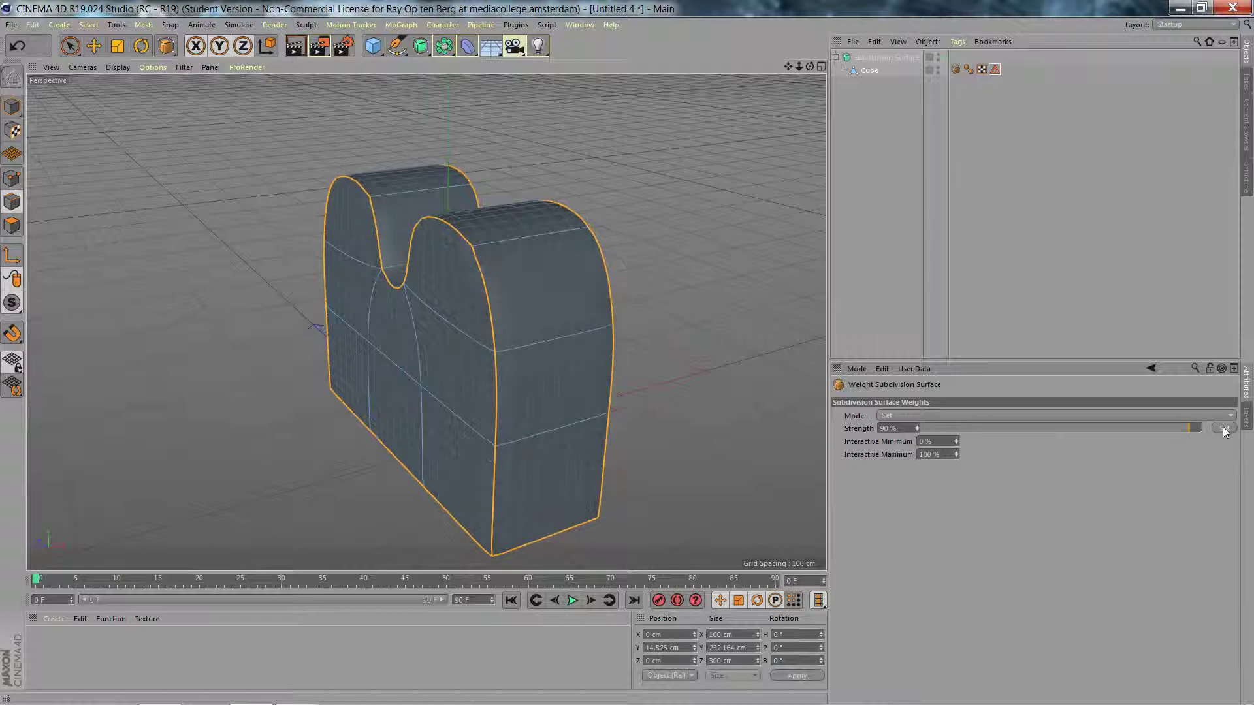
double_click(891, 429)
type("99")
left_click(1222, 429)
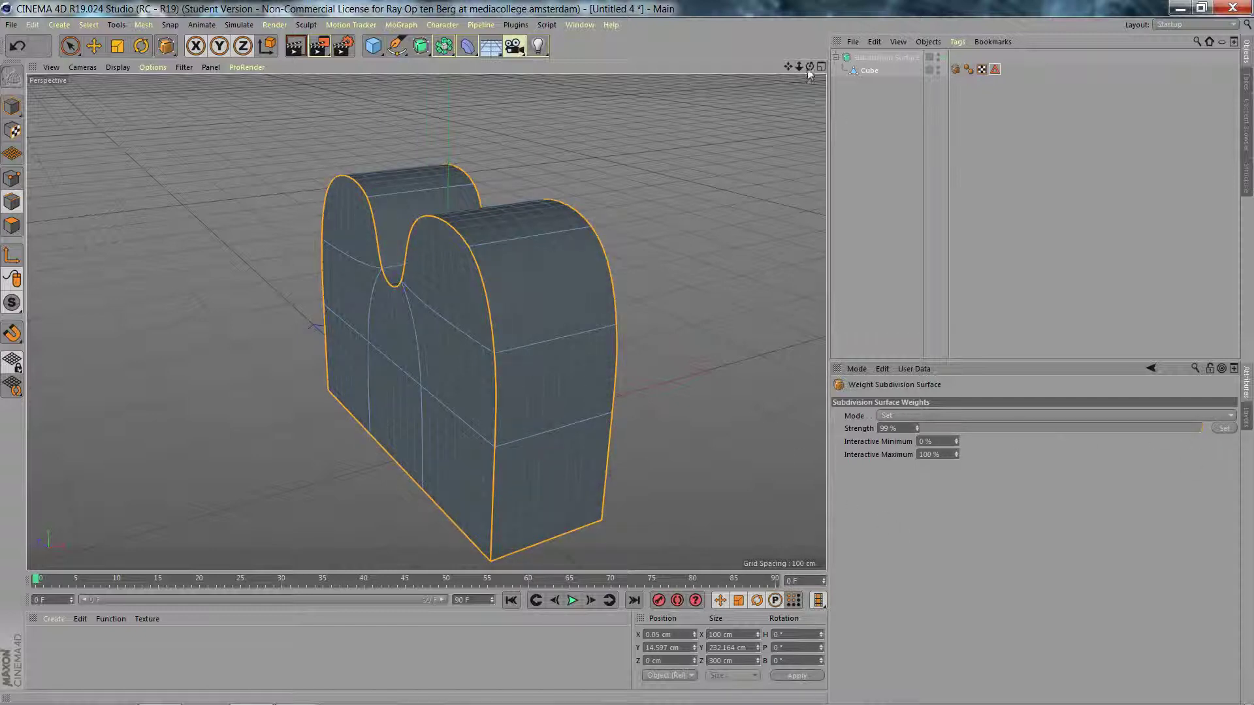
left_click_drag(810, 68, 810, 68)
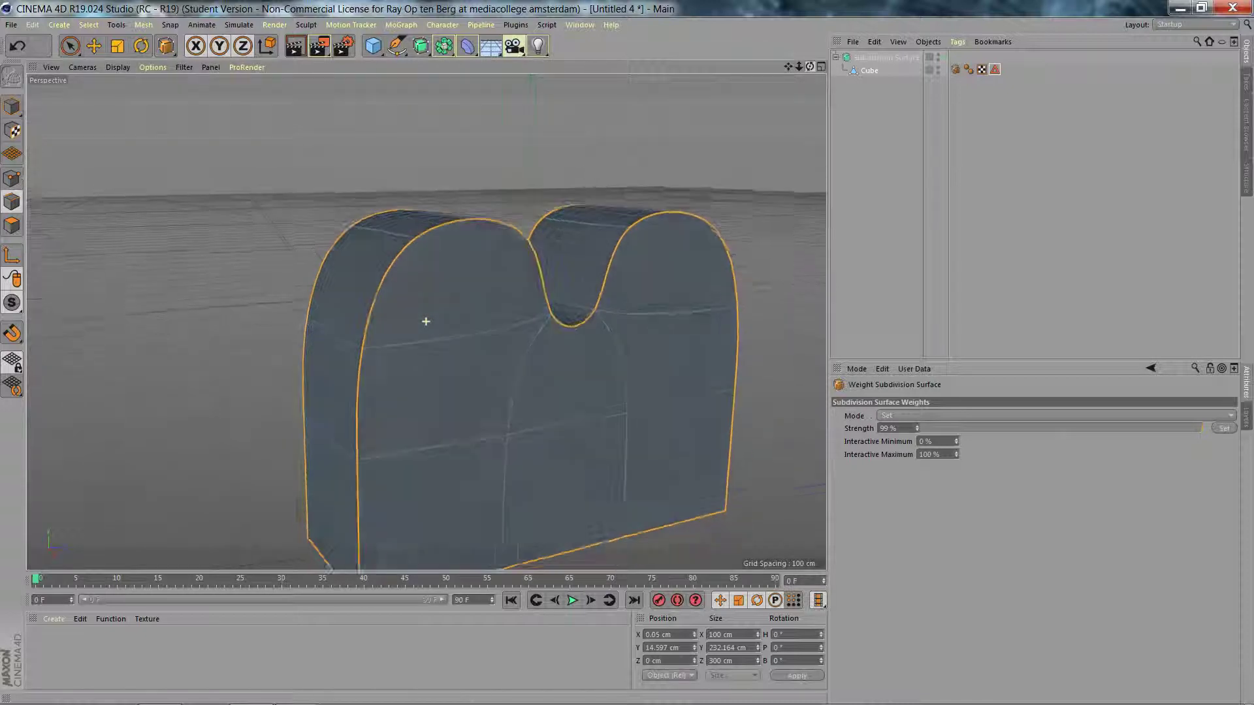
left_click_drag(798, 66, 821, 112)
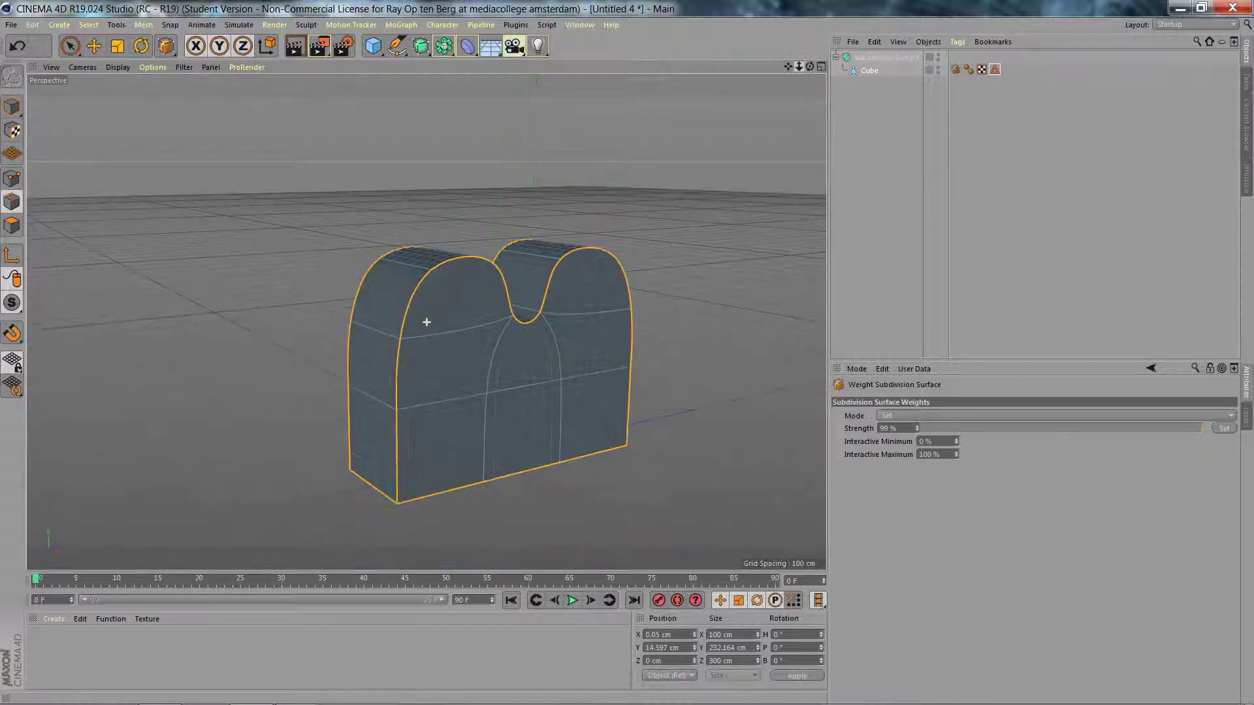
Re-enable Subdivision Surface smoothing and select the Cube for component weighting
key("q")
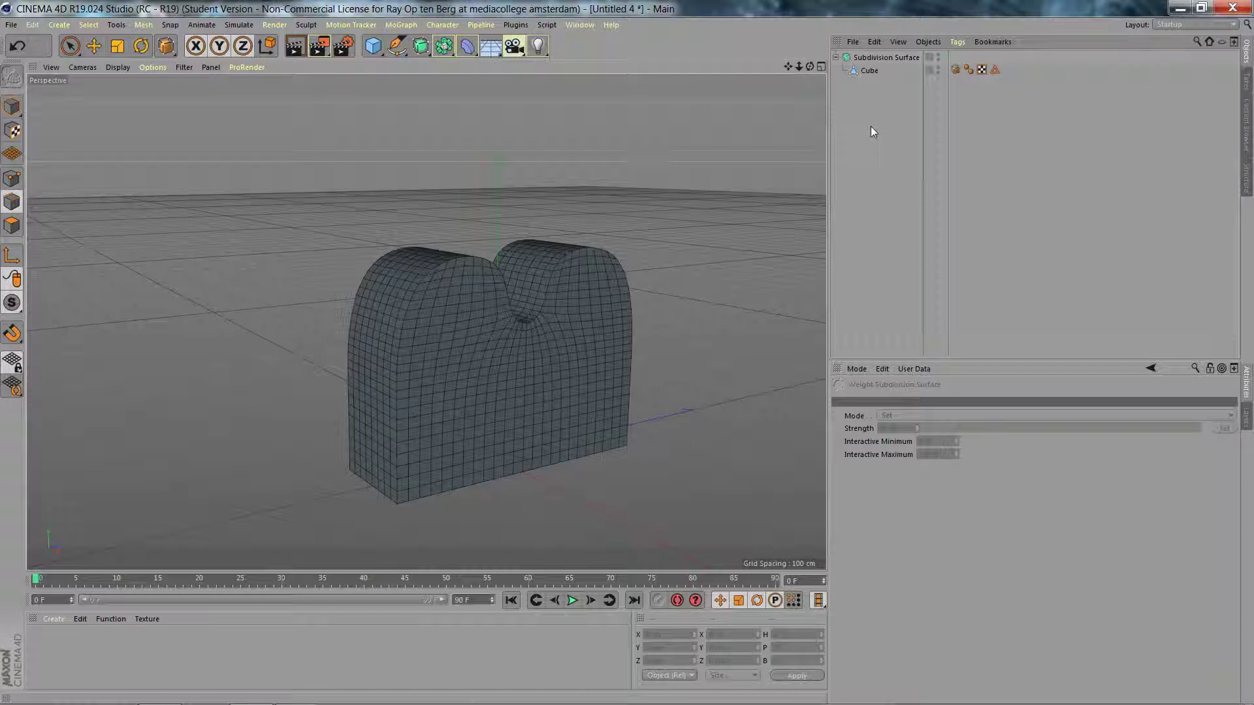
left_click(869, 70)
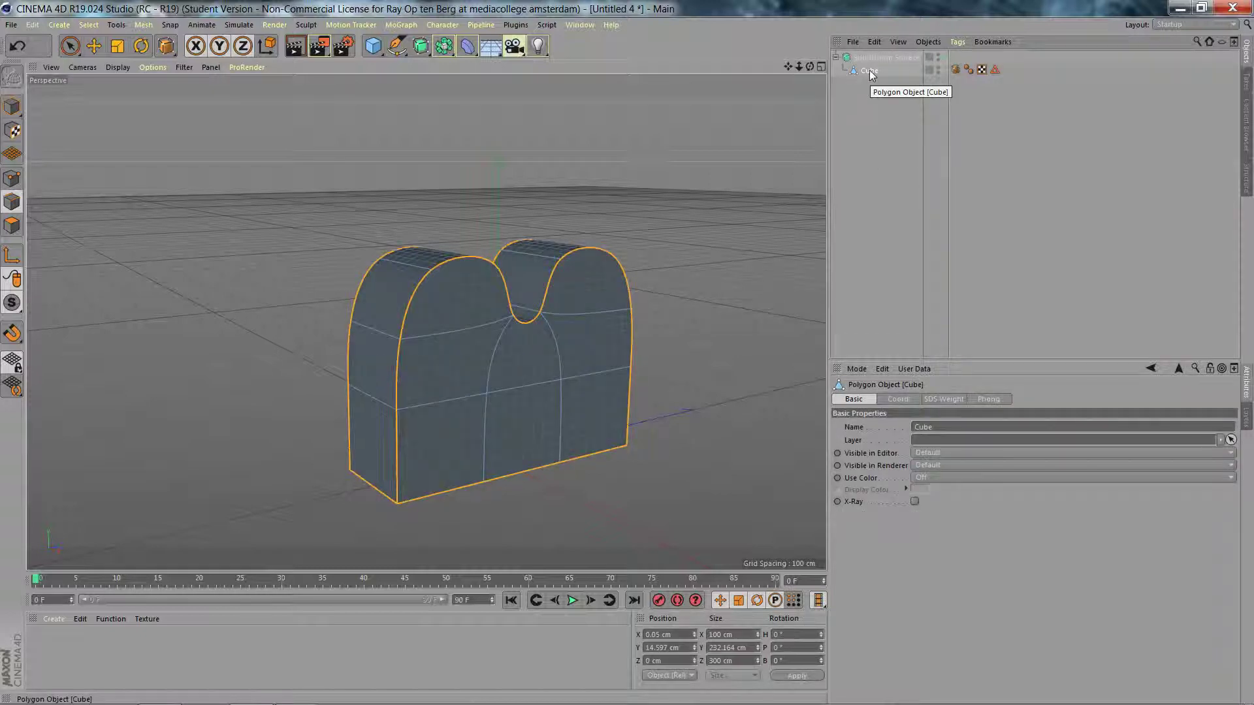
left_click(12, 178)
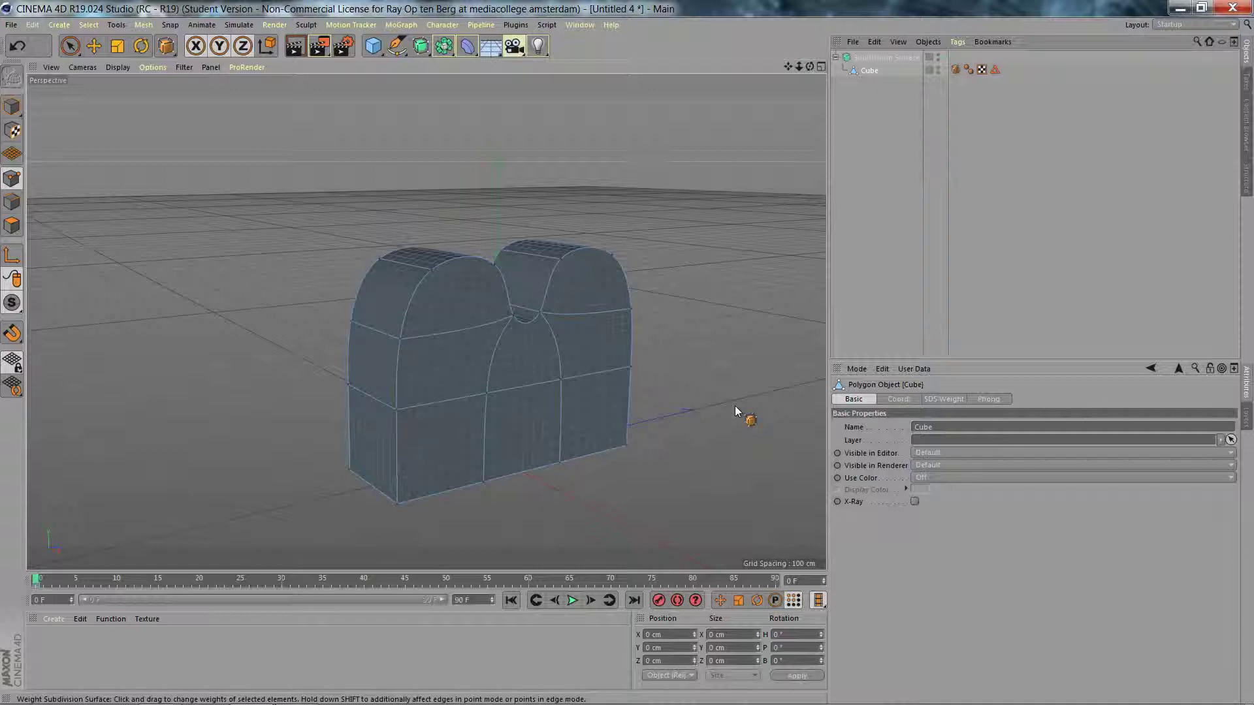
Set the timeline to run from frame 1 to frame 23
double_click(481, 601)
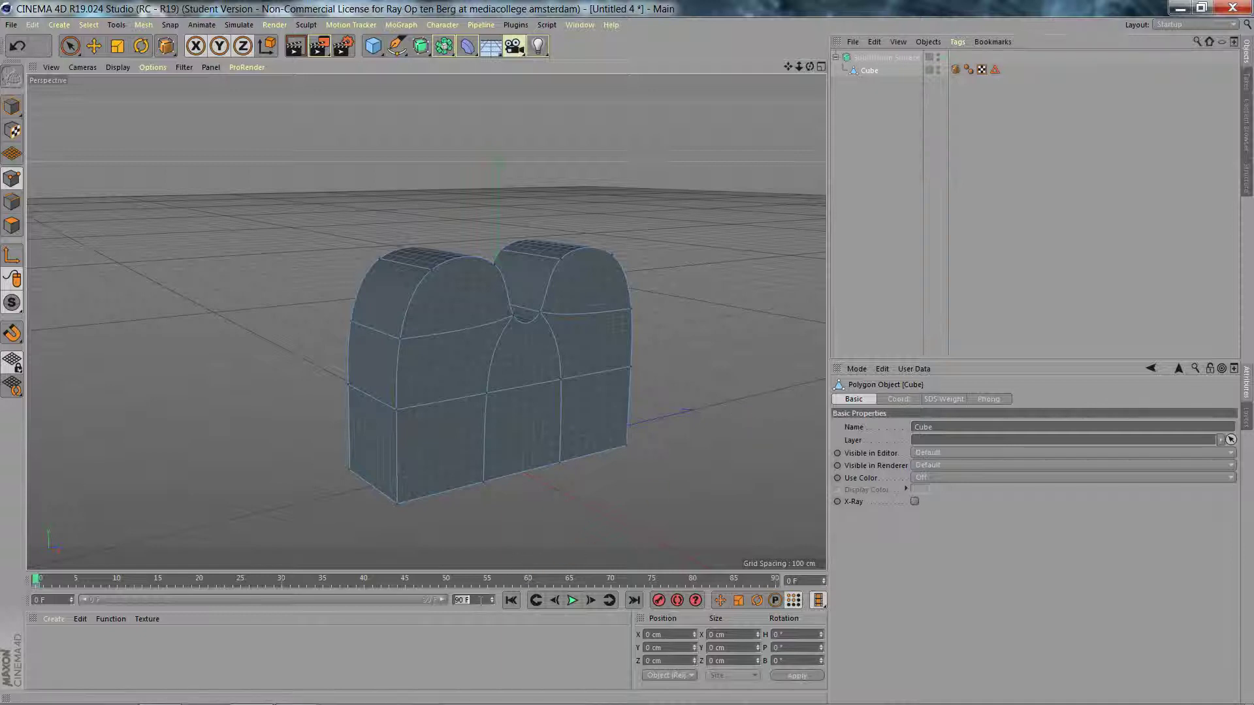
type("23")
key("Return")
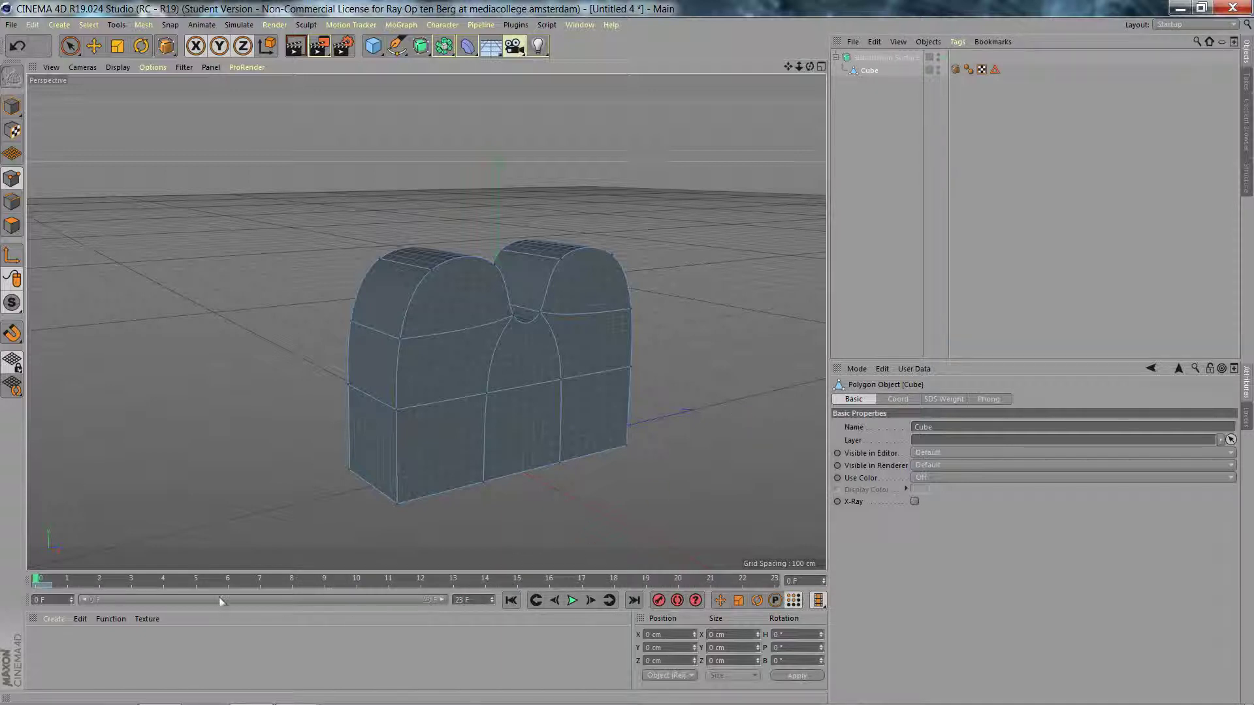
type("1")
key("Return")
left_click(301, 642)
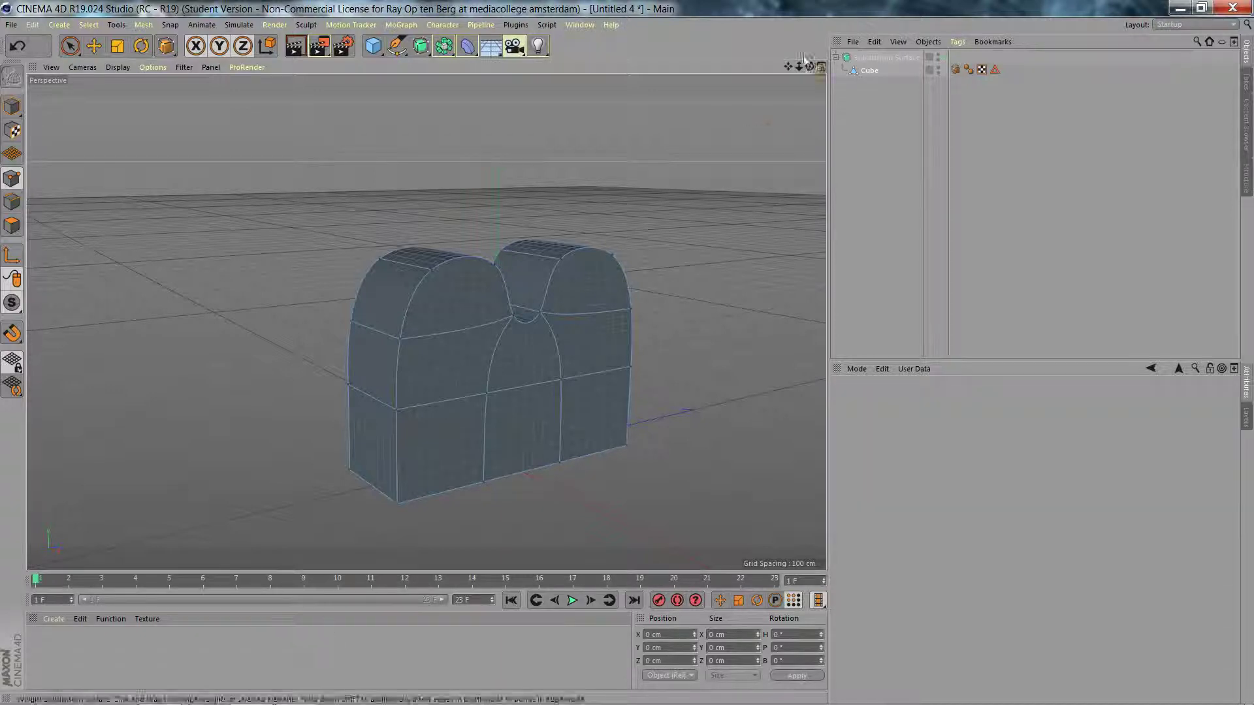
Orbit to a front-left view and reselect the Cube with the weighting tool
left_click_drag(810, 66, 426, 322)
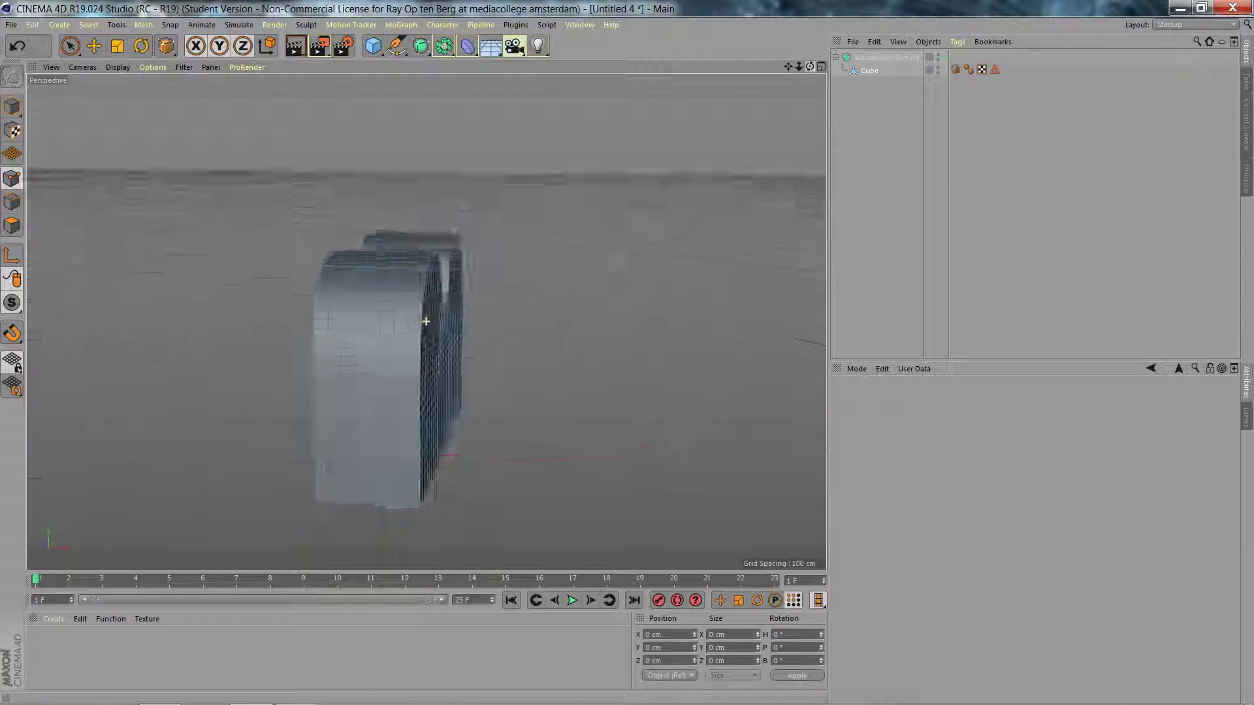
left_click(870, 71)
key("period")
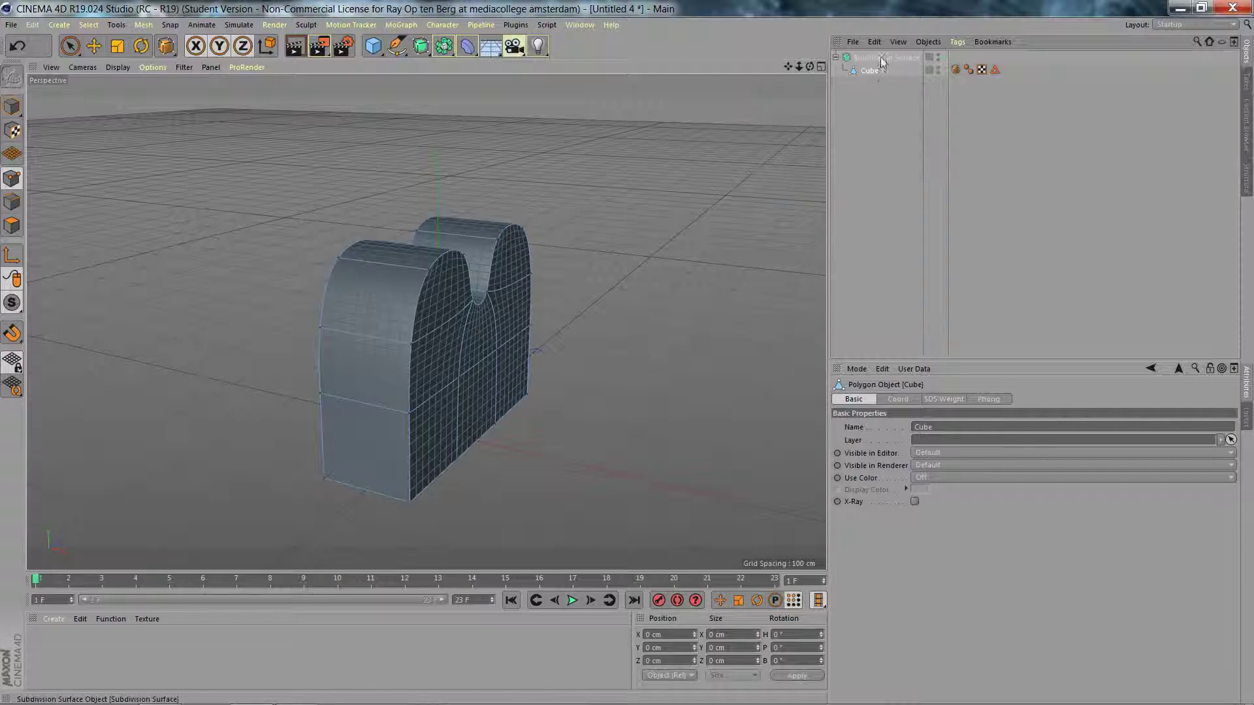
left_click(875, 57)
left_click(870, 73)
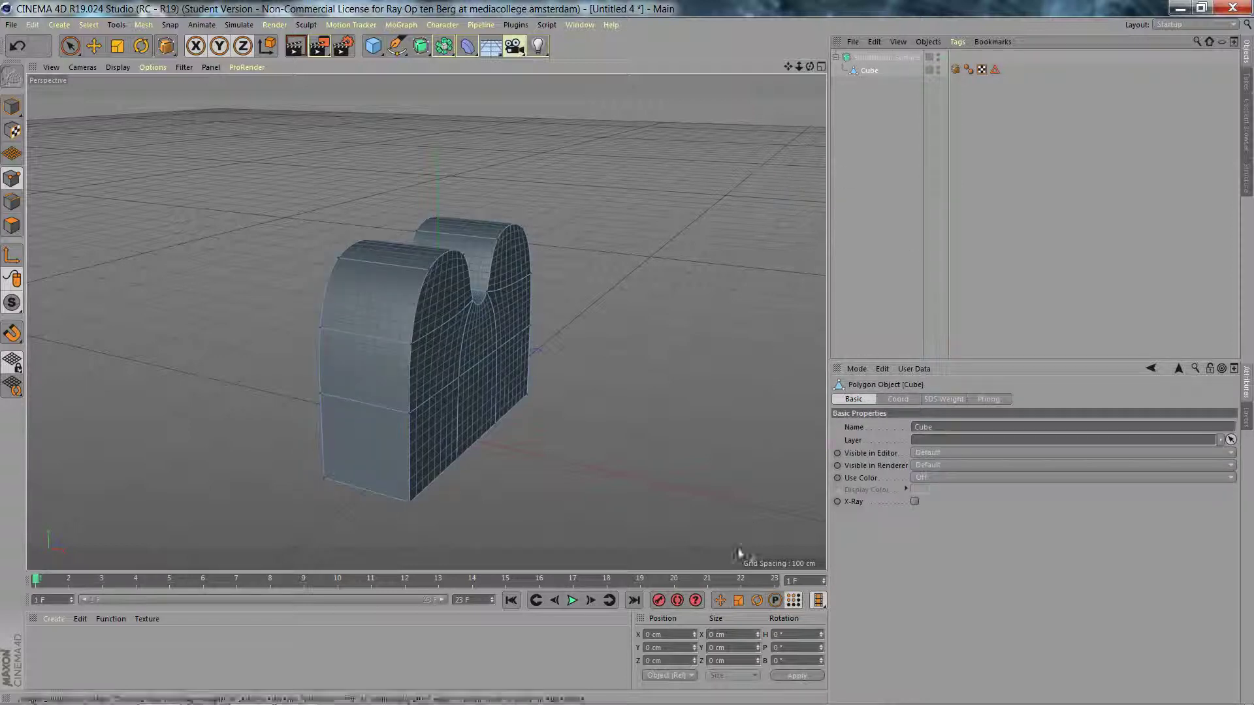